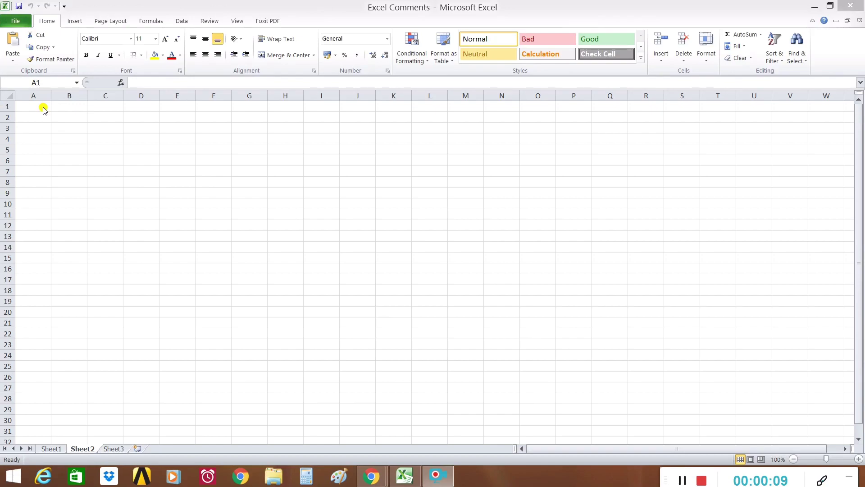
Enter the title 'Registration Data Entry' in cell A1.
{"action": "left_click", "coordinate": [42, 107]}
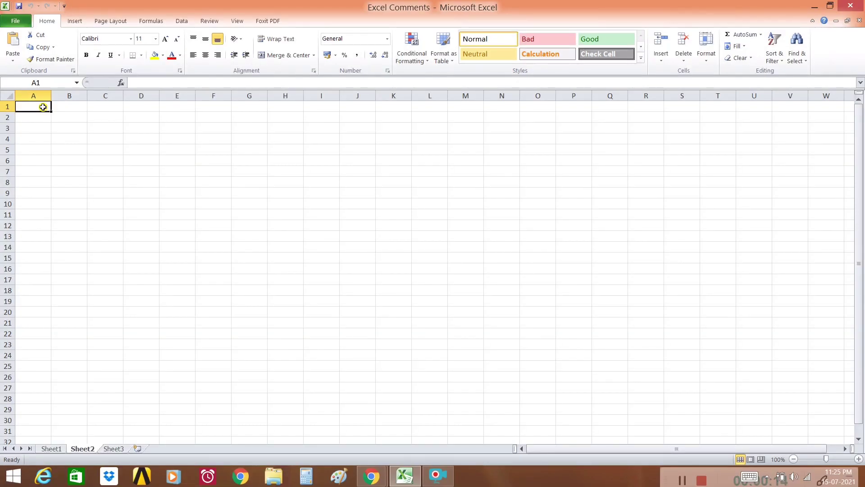
{"action": "type", "text": "Registration Data Entry"}
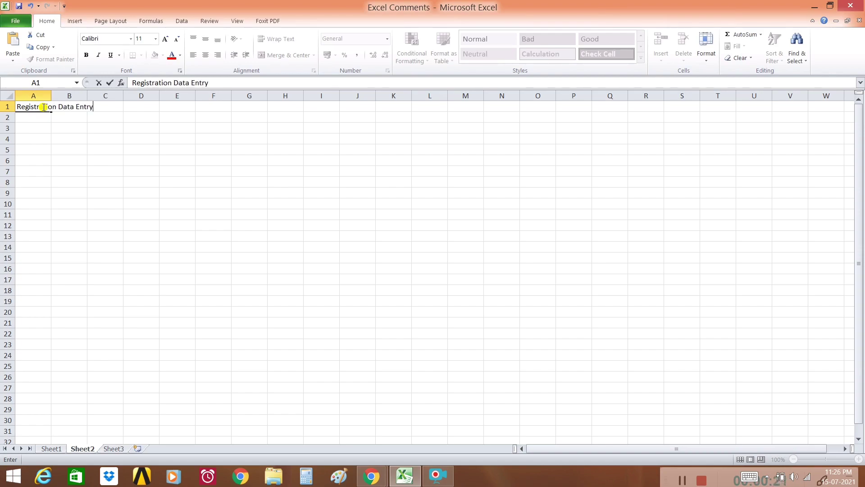
Enter the headings Sr. No., Name and Date of Birth in A2:C2.
{"action": "left_click", "coordinate": [33, 138]}
{"action": "left_click", "coordinate": [49, 120]}
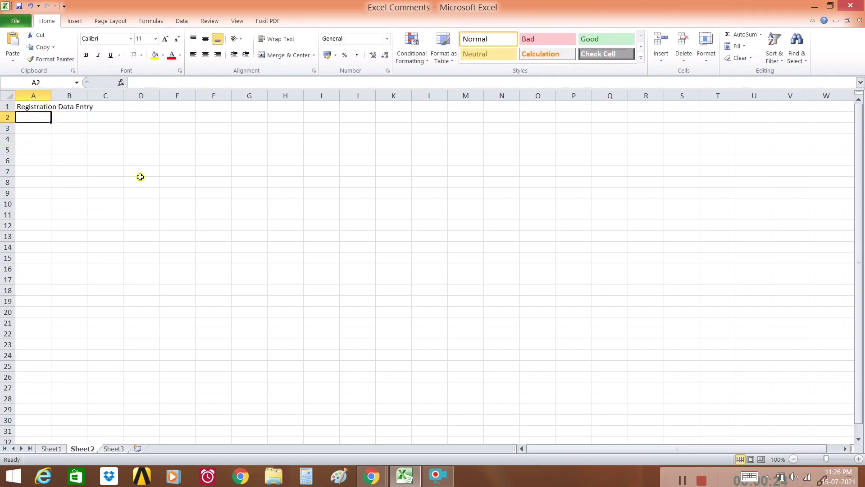
{"action": "type", "text": "Sr. No."}
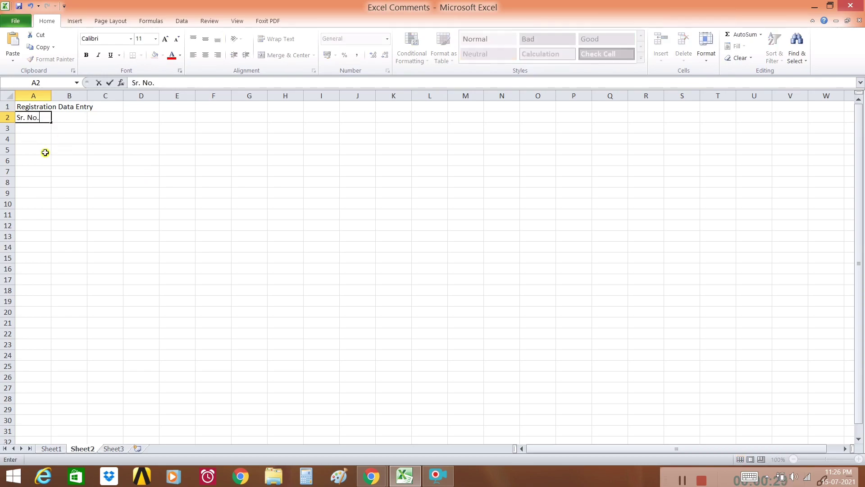
{"action": "key", "text": "Tab"}
{"action": "type", "text": "Na"}
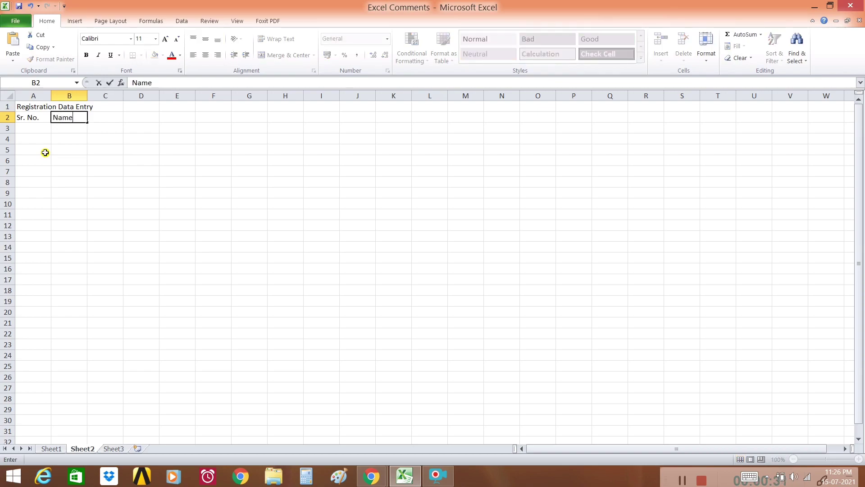
{"action": "type", "text": "me"}
{"action": "key", "text": "Tab"}
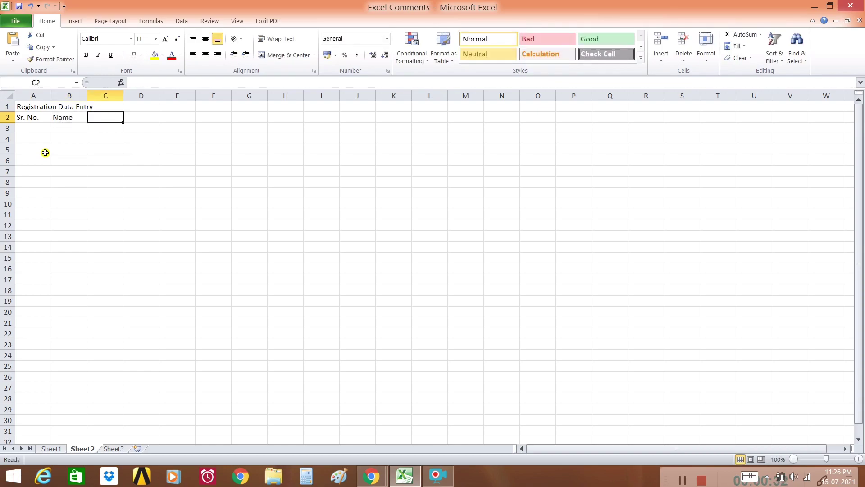
{"action": "type", "text": "Date of Birth"}
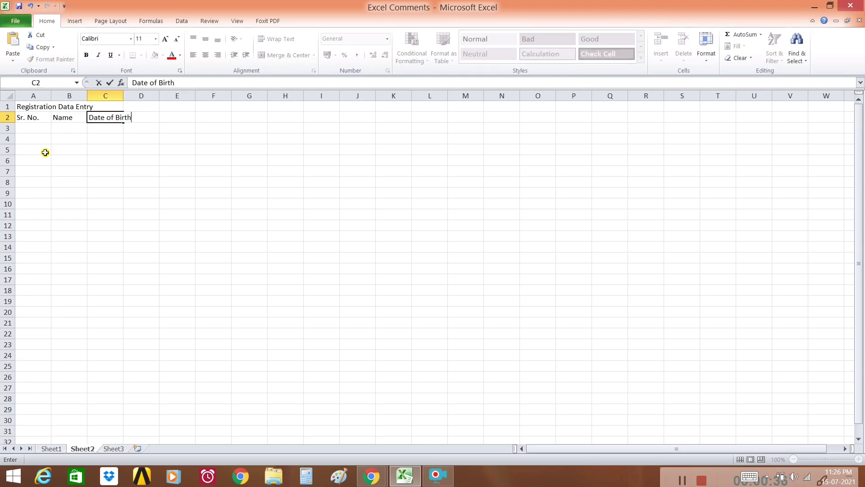
{"action": "key", "text": "Tab"}
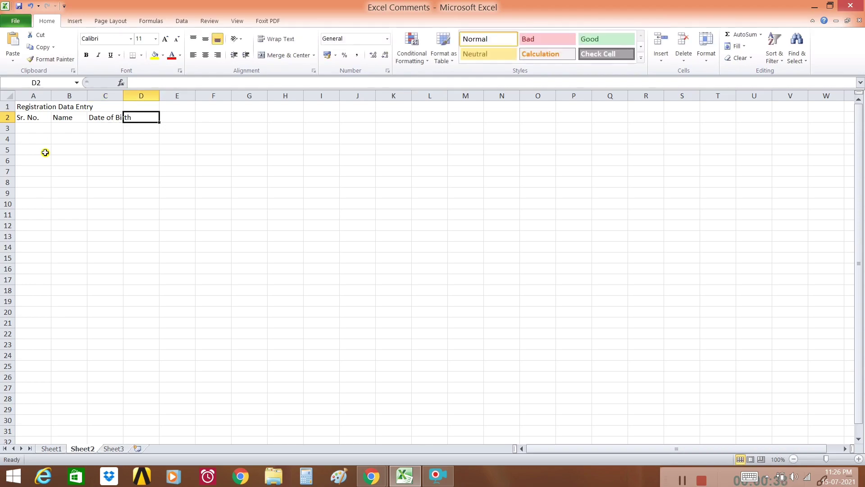
Enter the headings Address, Registration Number and Registration Date in D2:F2.
{"action": "type", "text": "Addres"}
{"action": "key", "text": "Tab"}
{"action": "type", "text": "Registration Number"}
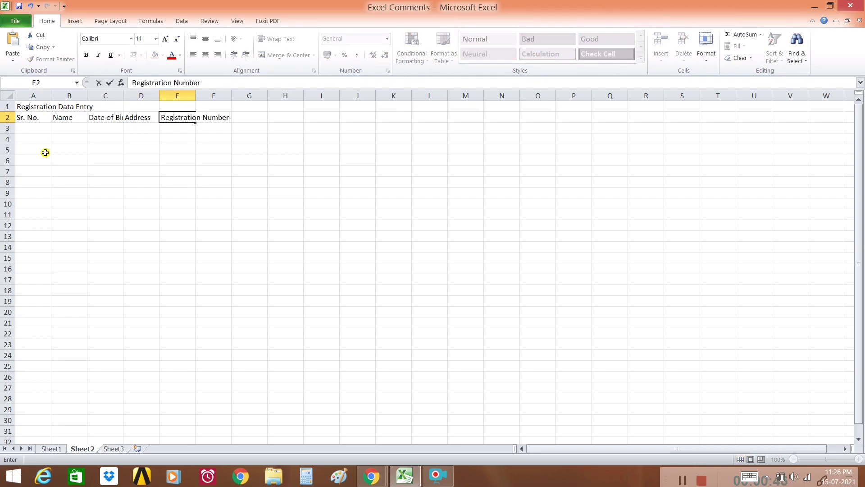
{"action": "key", "text": "Tab"}
{"action": "type", "text": "R"}
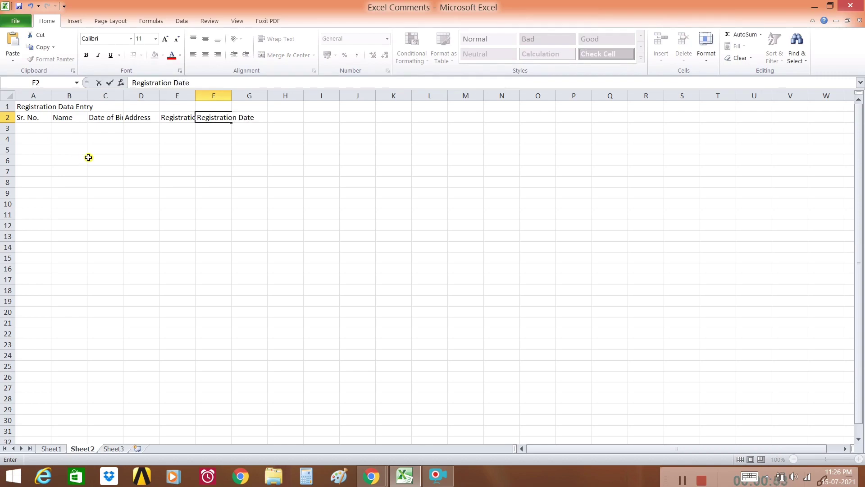
{"action": "left_click", "coordinate": [95, 171]}
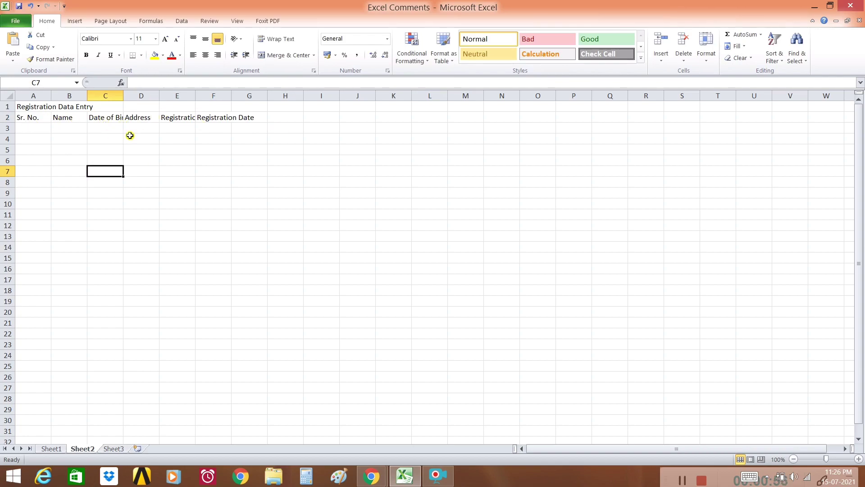
Auto-fit then narrow column A, and centre the six headings in A2:F2.
{"action": "double_click", "coordinate": [52, 98]}
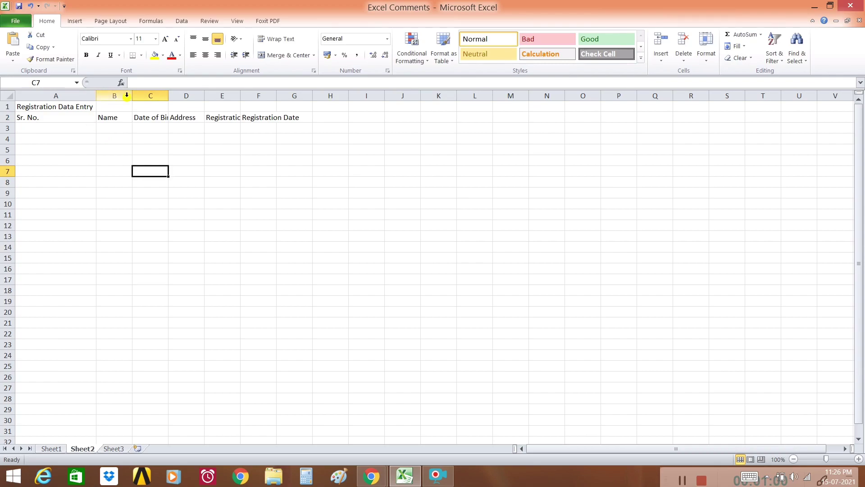
{"action": "left_click_drag", "start_coordinate": [97, 98], "coordinate": [374, 101]}
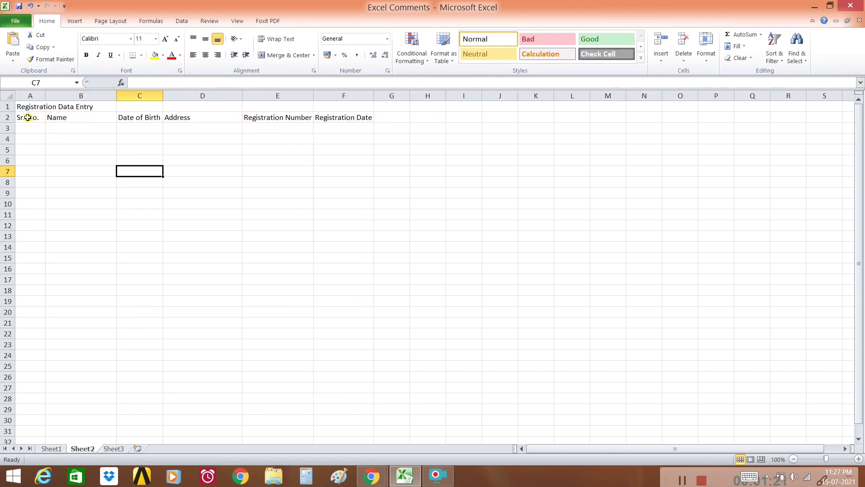
{"action": "left_click_drag", "start_coordinate": [26, 117], "coordinate": [342, 118]}
{"action": "left_click", "coordinate": [205, 55]}
{"action": "left_click", "coordinate": [203, 161]}
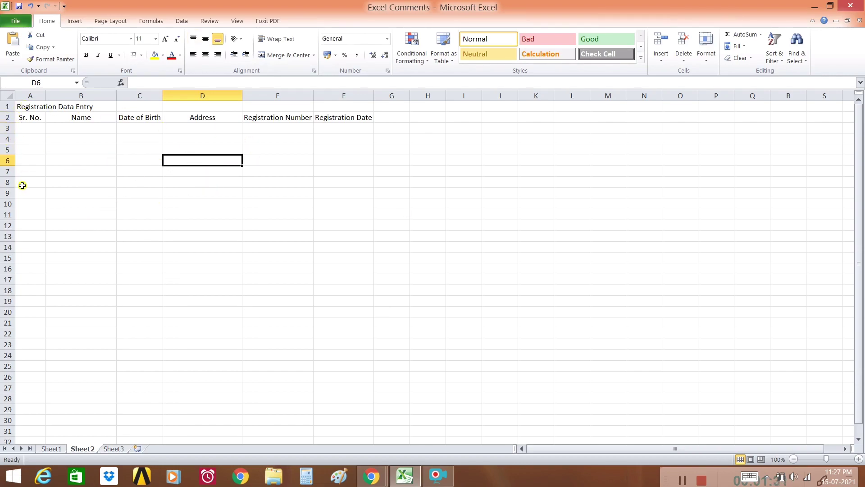
Enter 1 and 2 in A3:A4 and fill the series down to 10 in A12.
{"action": "left_click", "coordinate": [29, 132]}
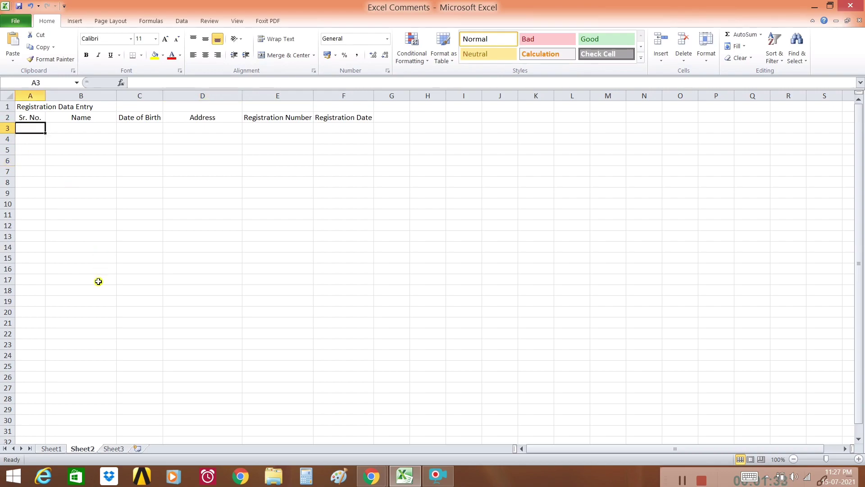
{"action": "type", "text": "1"}
{"action": "key", "text": "Return"}
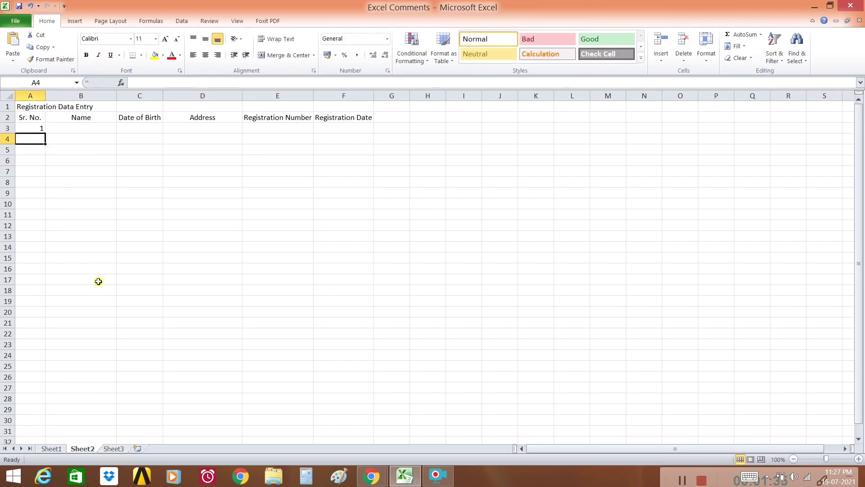
{"action": "type", "text": "2"}
{"action": "key", "text": "Return"}
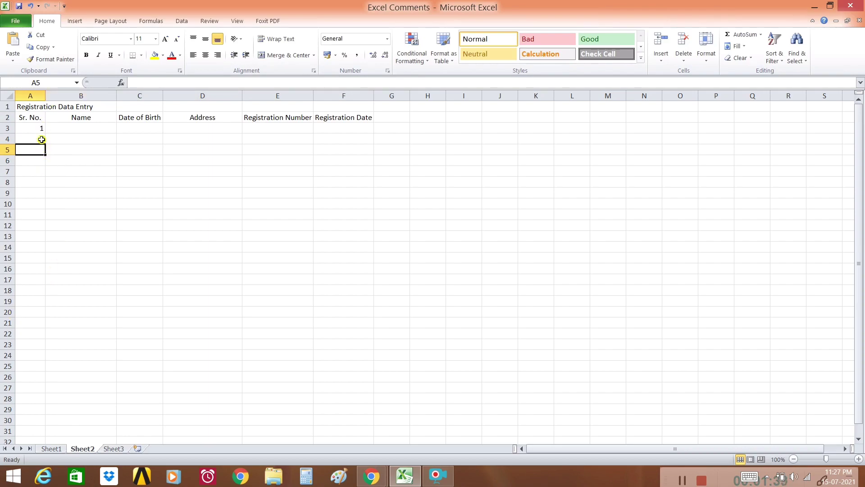
{"action": "left_click_drag", "start_coordinate": [38, 129], "coordinate": [41, 138]}
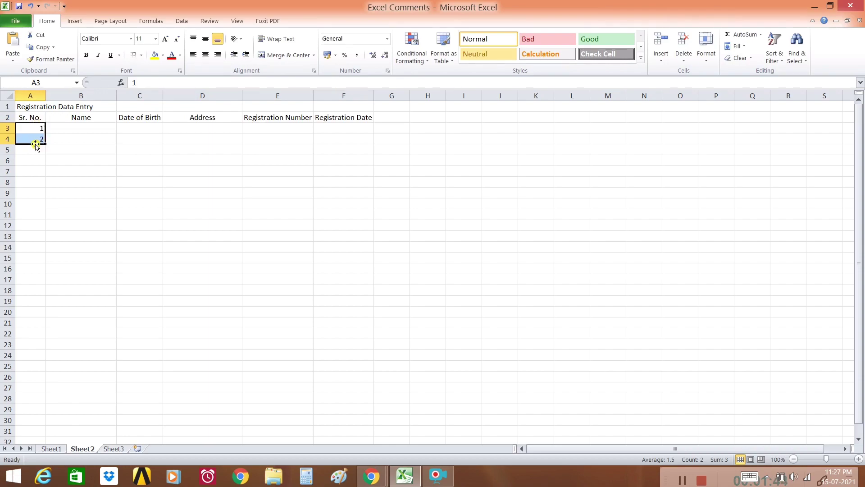
{"action": "left_click_drag", "start_coordinate": [44, 142], "coordinate": [40, 230]}
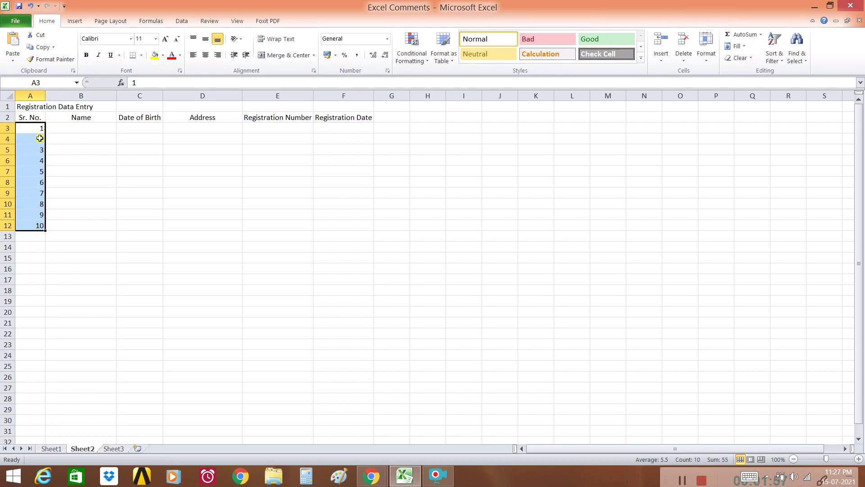
{"action": "left_click", "coordinate": [57, 225]}
Centre the serial numbers 1–10 in A3:A12.
{"action": "left_click_drag", "start_coordinate": [37, 128], "coordinate": [39, 225]}
{"action": "left_click", "coordinate": [206, 55]}
{"action": "left_click", "coordinate": [75, 182]}
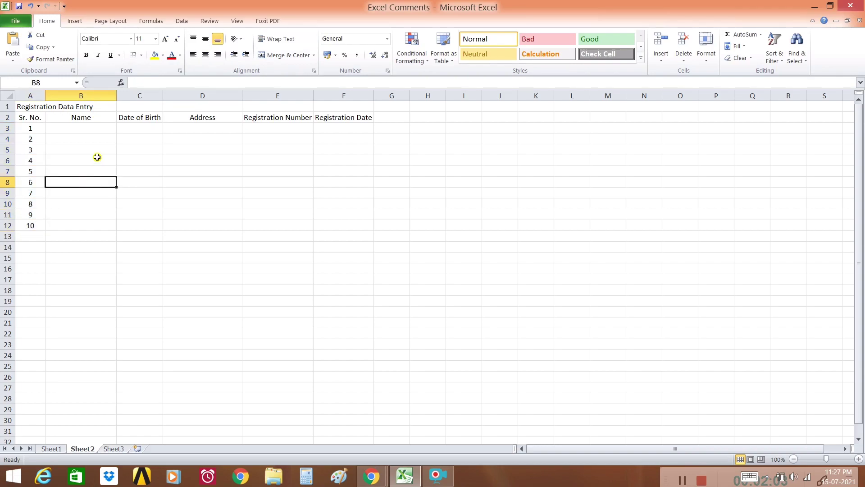
Enter the three registrants' names in B3:B5.
{"action": "left_click", "coordinate": [96, 130]}
{"action": "type", "text": "Ajay"}
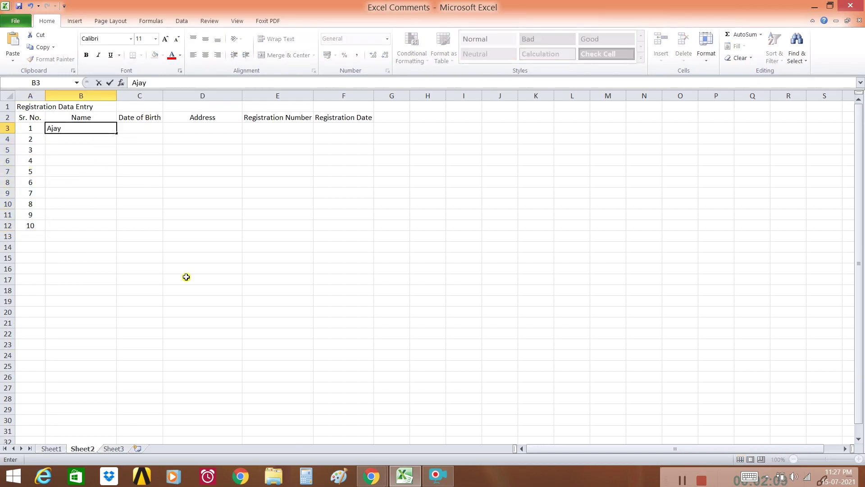
{"action": "key", "text": "Return"}
{"action": "type", "text": "Raj"}
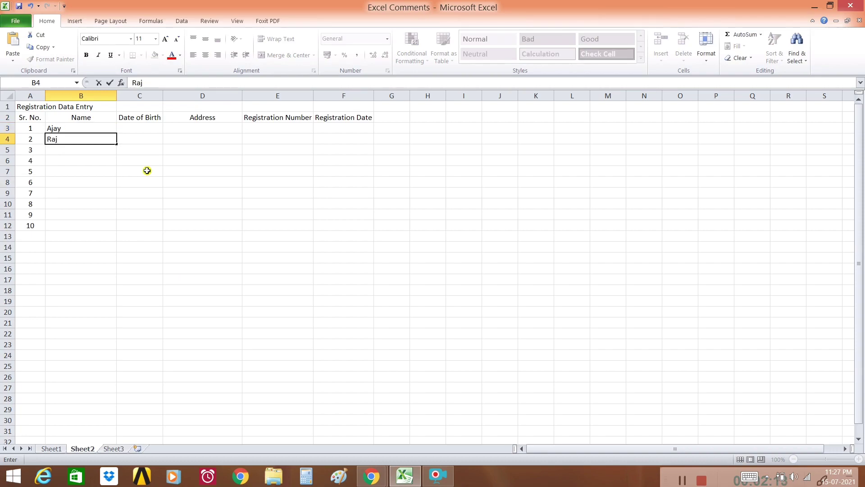
{"action": "key", "text": "Return"}
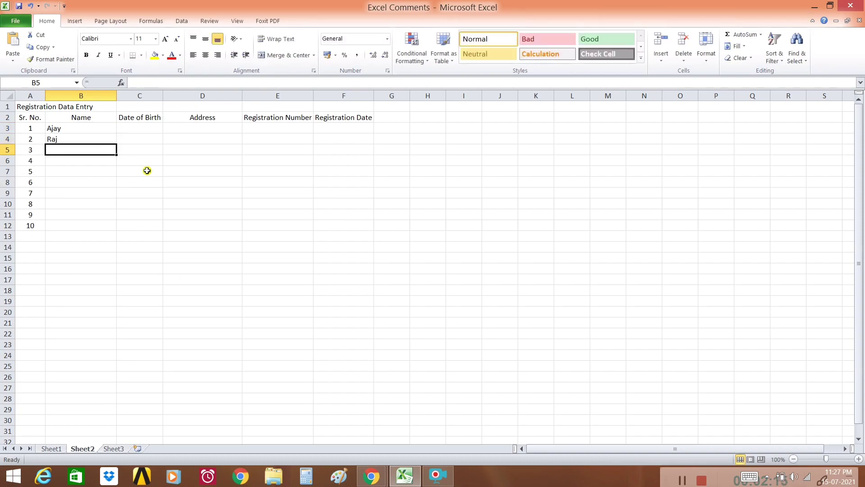
{"action": "type", "text": "Raj"}
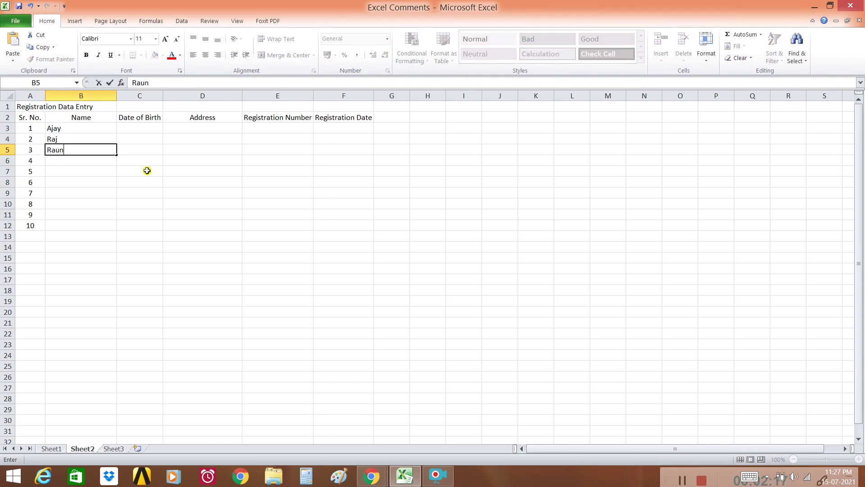
{"action": "type", "text": "nque"}
{"action": "left_click", "coordinate": [147, 170]}
Enter dates of birth 24/08/1985, 01/02/1992 and 15-09-1992 in C3:C5.
{"action": "left_click", "coordinate": [140, 129]}
{"action": "type", "text": "24/08/19"}
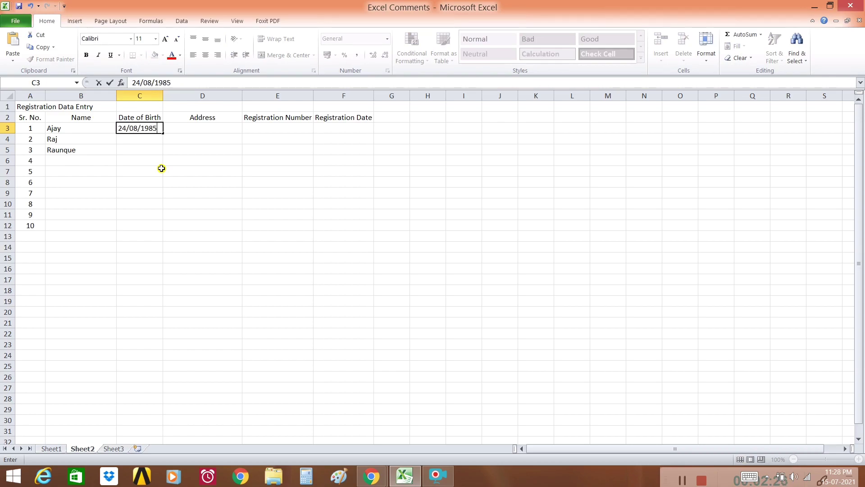
{"action": "type", "text": "85"}
{"action": "left_click", "coordinate": [81, 225]}
{"action": "left_click", "coordinate": [136, 142]}
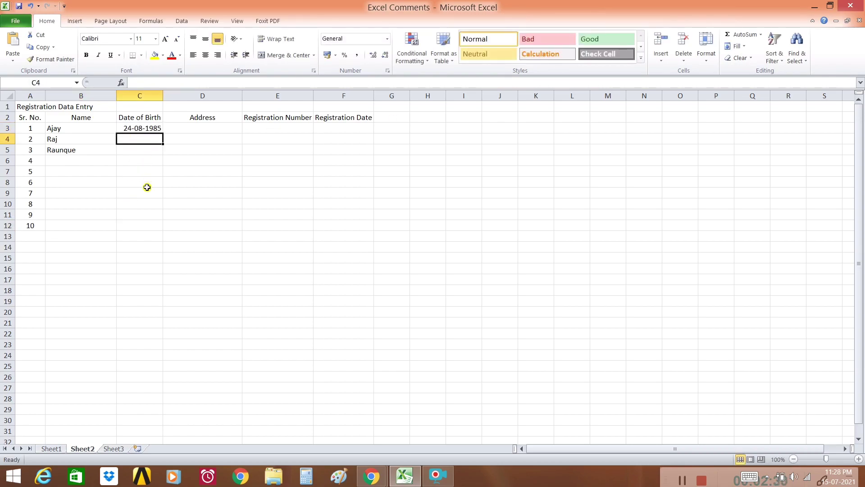
{"action": "type", "text": "01/0"}
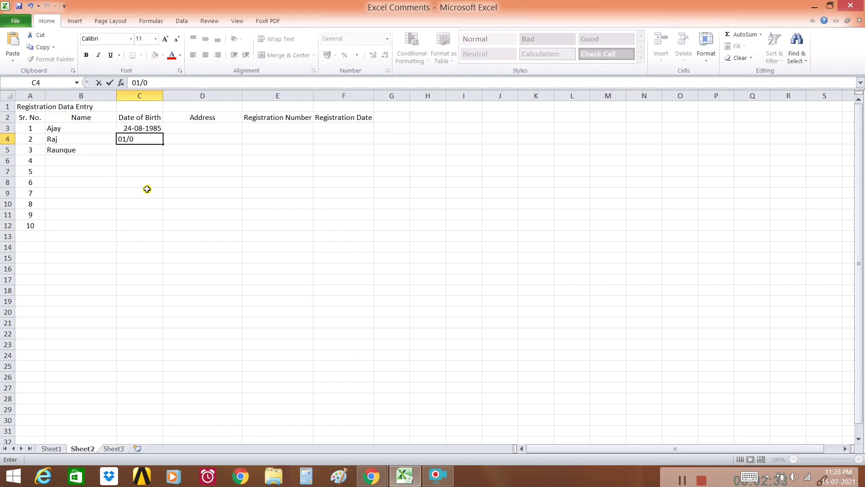
{"action": "type", "text": "2/1992"}
{"action": "key", "text": "Return"}
{"action": "type", "text": "15-09-1992"}
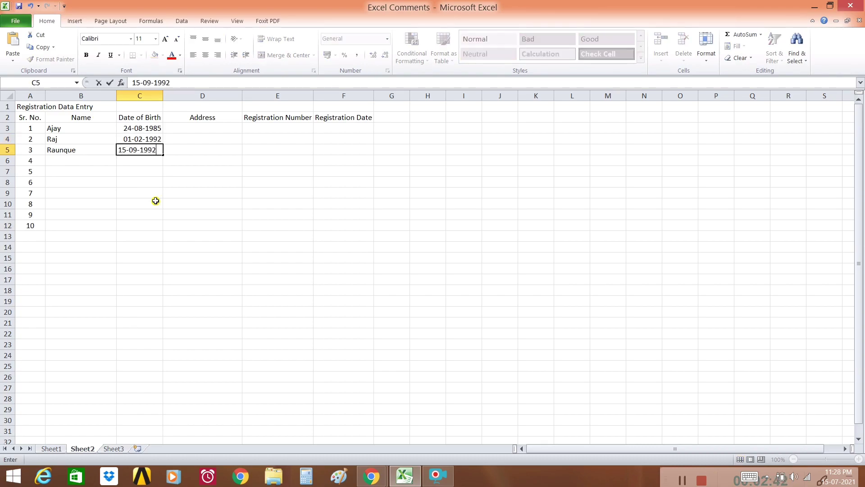
{"action": "left_click", "coordinate": [202, 128]}
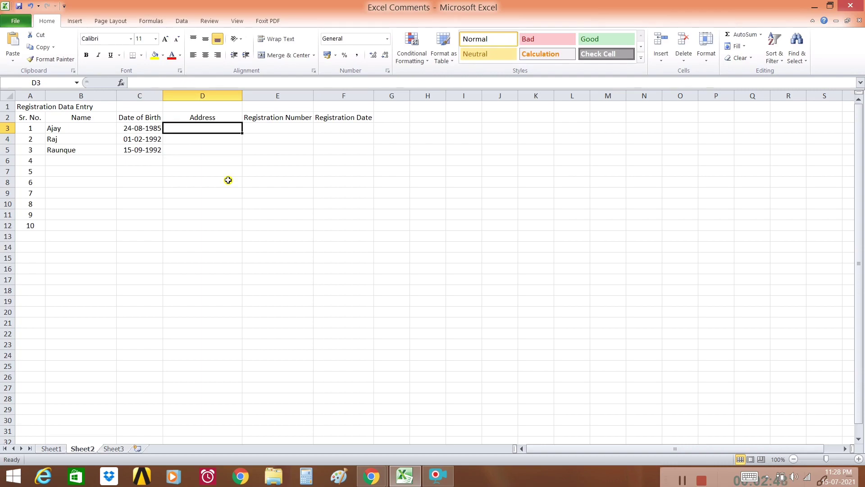
Enter the addresses in column D and the three registration numbers in E3:E5.
{"action": "type", "text": "Vidya Nagar"}
{"action": "key", "text": "Return"}
{"action": "type", "text": "Arera"}
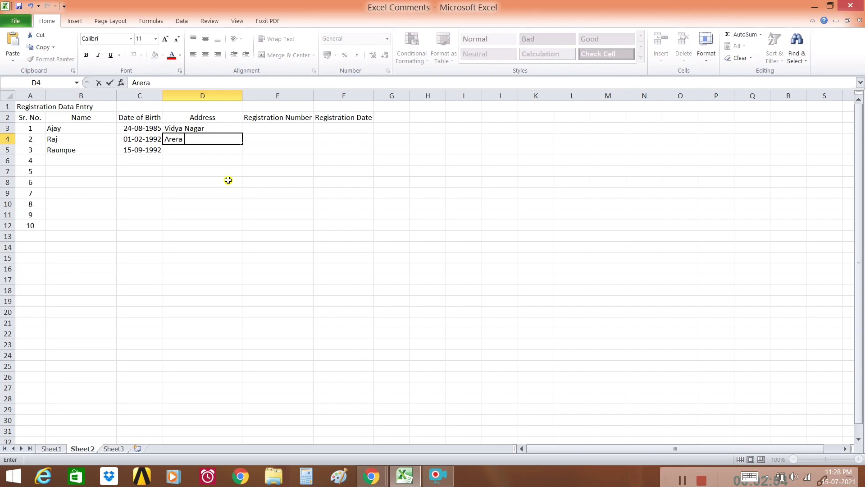
{"action": "type", "text": "Colony"}
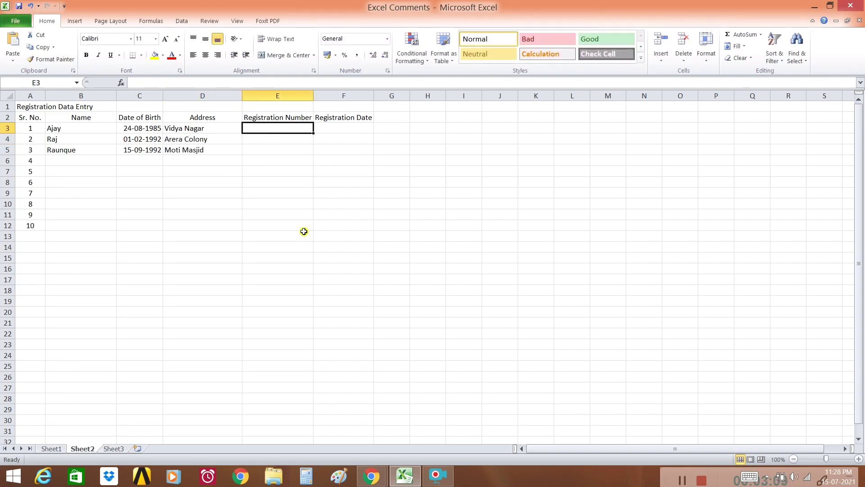
{"action": "type", "text": "123"}
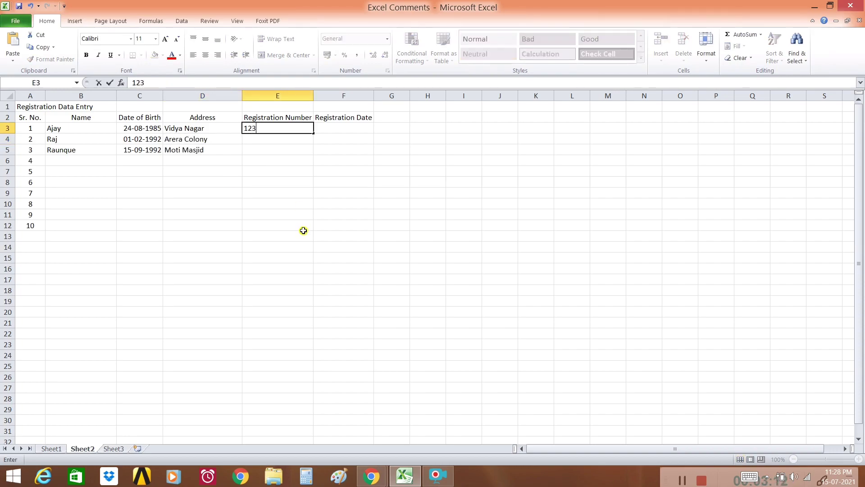
{"action": "type", "text": "45"}
{"action": "left_click", "coordinate": [310, 140]}
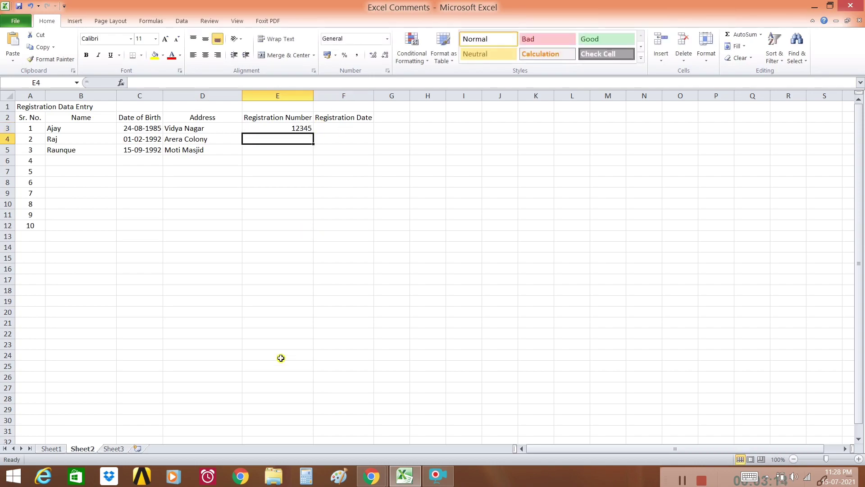
{"action": "type", "text": "2358"}
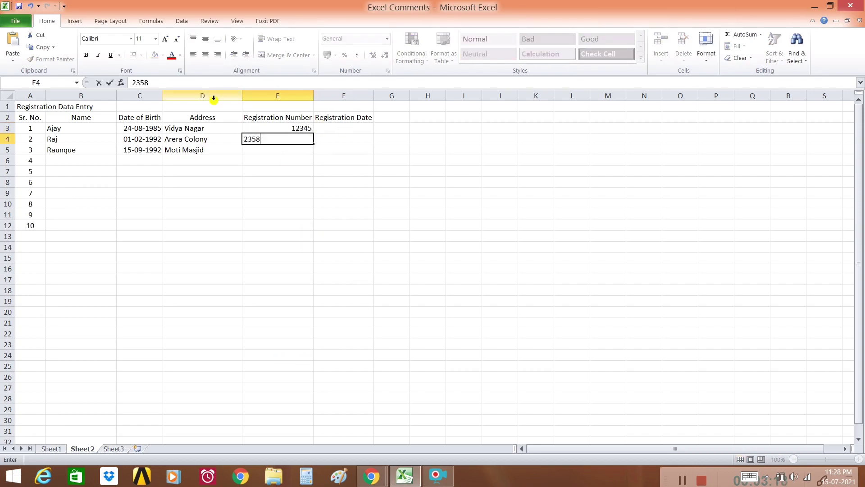
{"action": "type", "text": "6"}
{"action": "left_click", "coordinate": [252, 140]}
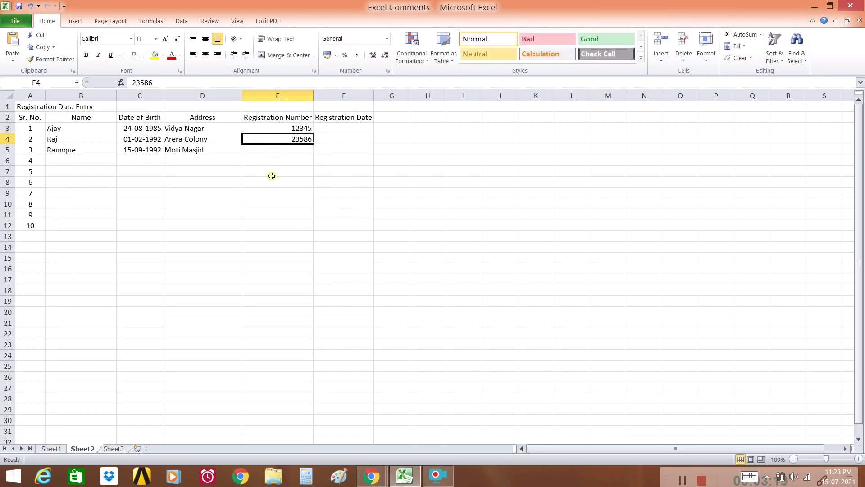
{"action": "left_click", "coordinate": [271, 152]}
{"action": "type", "text": "12587"}
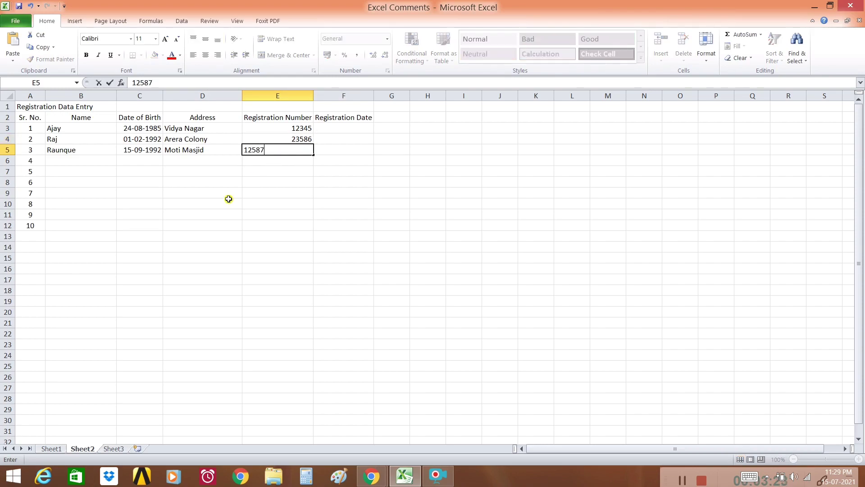
{"action": "left_click", "coordinate": [276, 204]}
Enter registration dates 1-1-2021, 02-03-2021 and 05-03-2021 in F3:F5.
{"action": "left_click", "coordinate": [337, 131]}
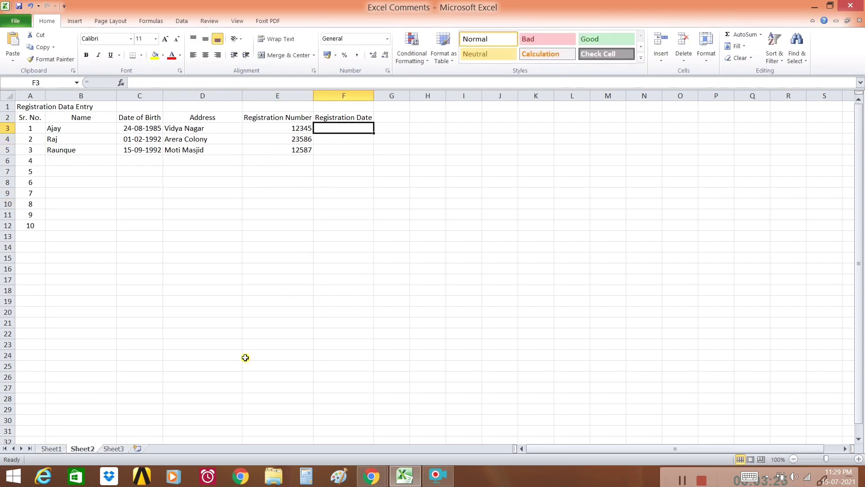
{"action": "type", "text": "1-1-2021"}
{"action": "key", "text": "Return"}
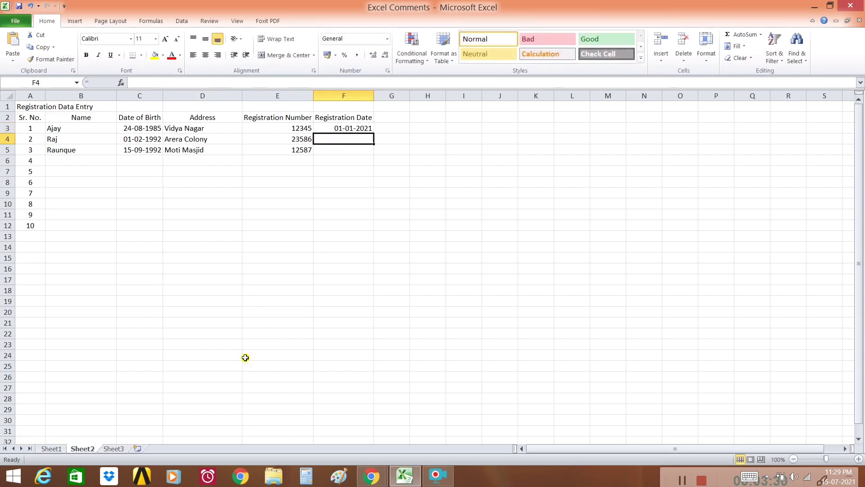
{"action": "type", "text": "02"}
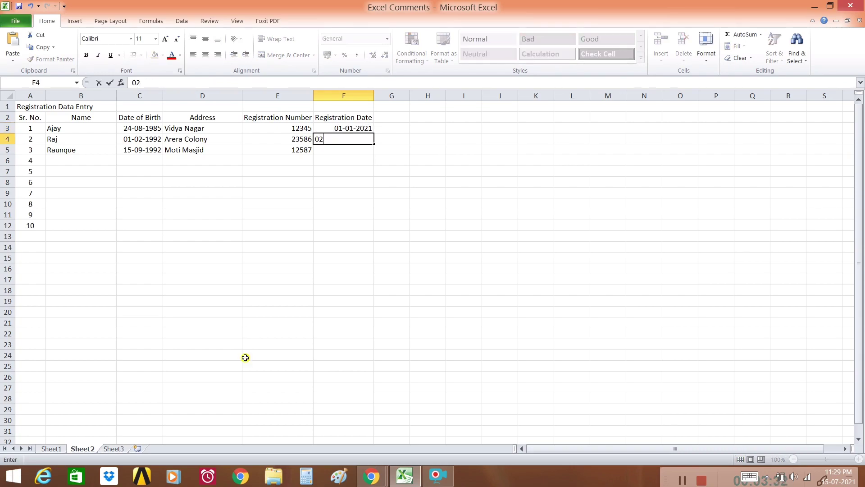
{"action": "type", "text": "-03-2021"}
{"action": "key", "text": "Return"}
{"action": "type", "text": "0"}
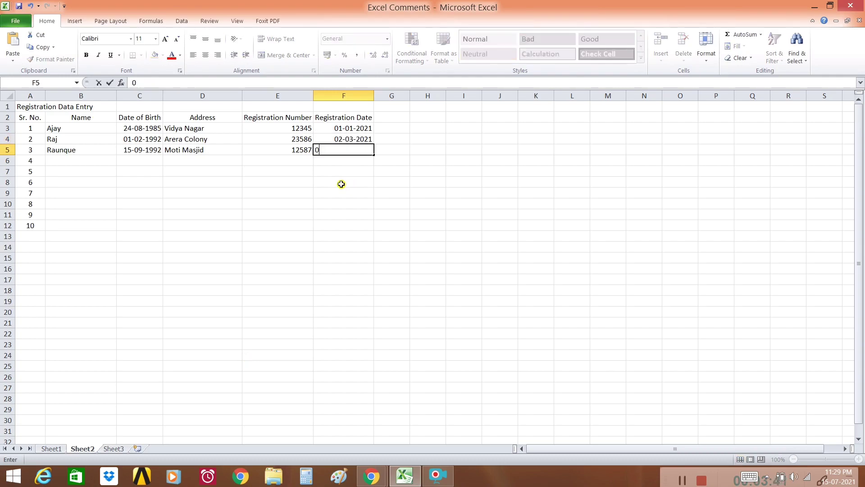
{"action": "type", "text": "5-03-2021"}
{"action": "left_click", "coordinate": [341, 184]}
Select the three filled data rows of the table.
{"action": "left_click_drag", "start_coordinate": [139, 127], "coordinate": [356, 150]}
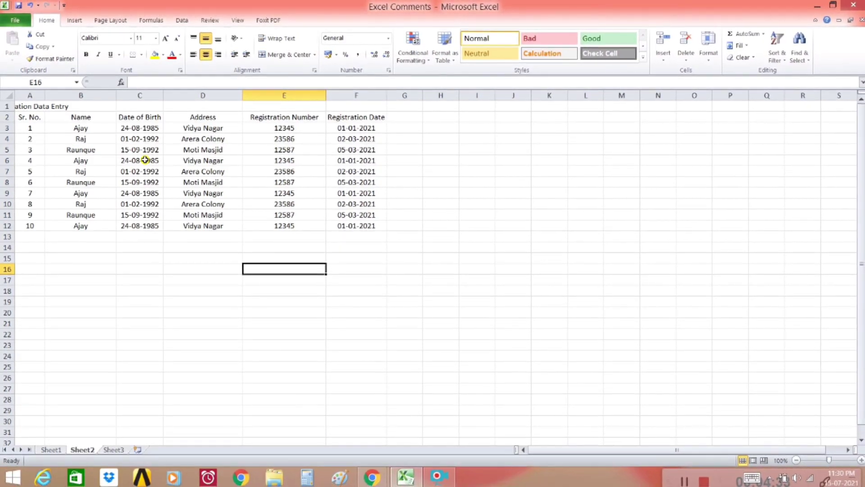
Merge and centre the title across A1:F1, making it bold, 14-point and red.
{"action": "left_click_drag", "start_coordinate": [24, 109], "coordinate": [356, 110]}
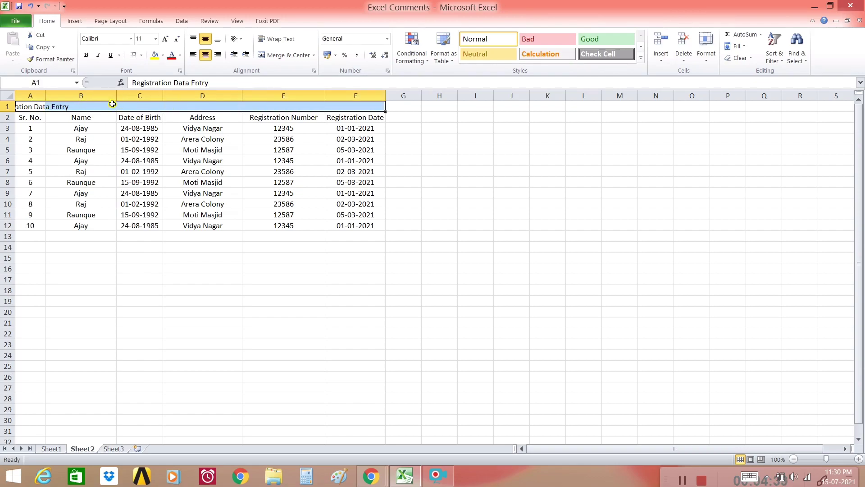
{"action": "left_click", "coordinate": [279, 59]}
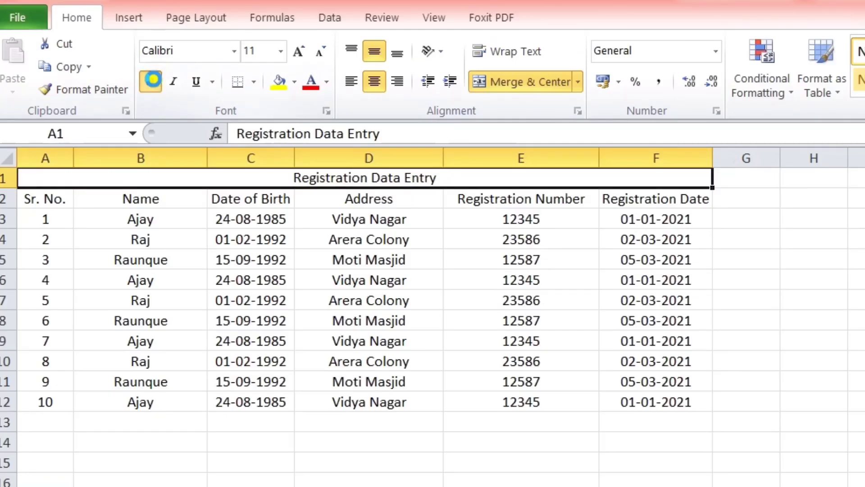
{"action": "key", "text": "ctrl+b"}
{"action": "left_click", "coordinate": [300, 52]}
{"action": "left_click", "coordinate": [300, 53]}
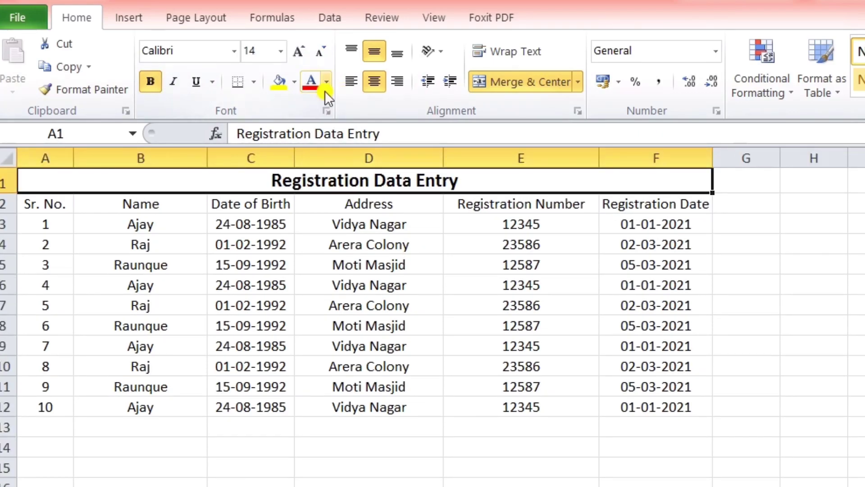
{"action": "left_click", "coordinate": [328, 54]}
{"action": "left_click", "coordinate": [298, 52]}
{"action": "left_click", "coordinate": [310, 83]}
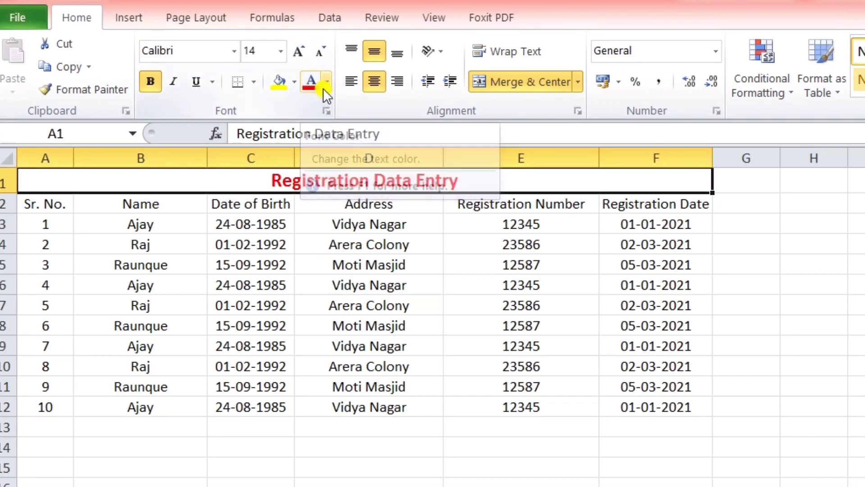
{"action": "left_click", "coordinate": [356, 479]}
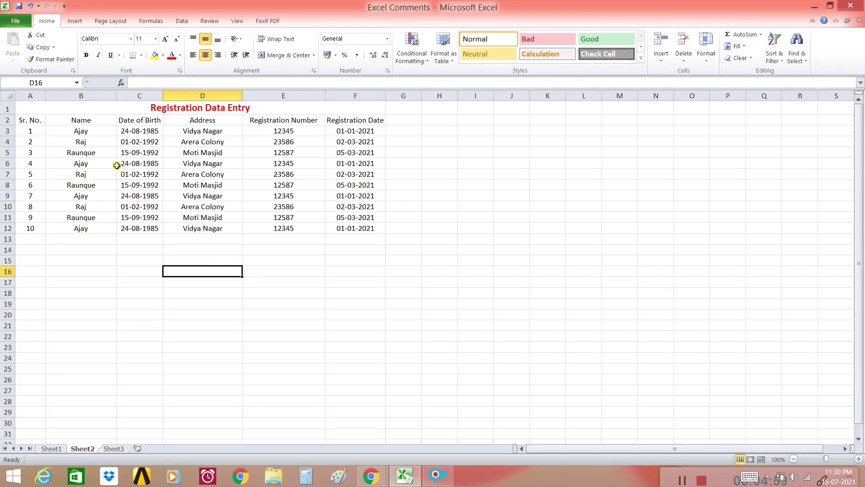
Apply All Borders to every cell of the table A2:F12.
{"action": "left_click_drag", "start_coordinate": [34, 120], "coordinate": [371, 231]}
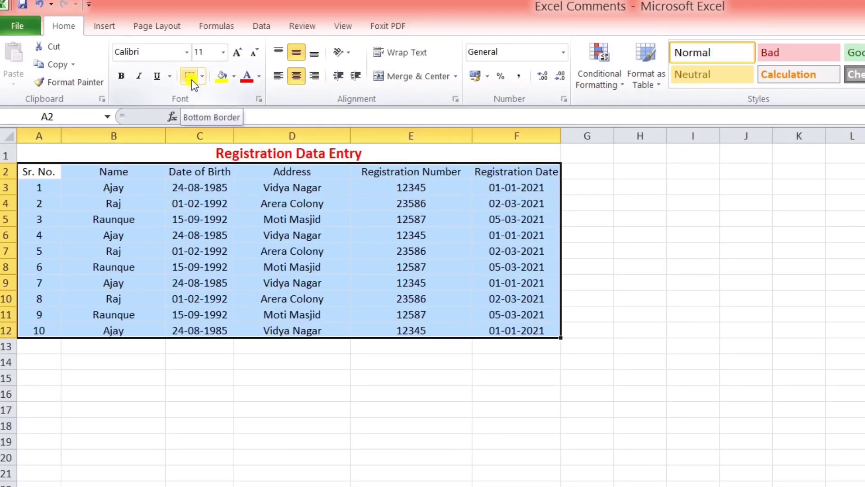
{"action": "left_click", "coordinate": [202, 79]}
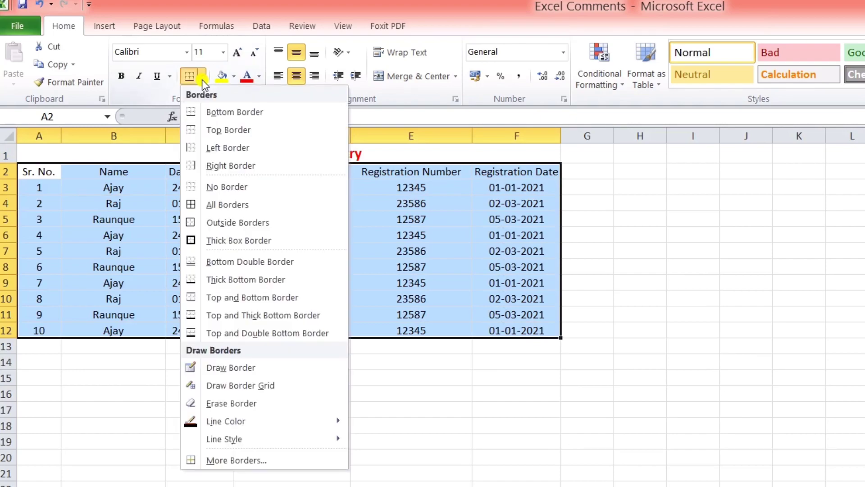
{"action": "left_click", "coordinate": [214, 207]}
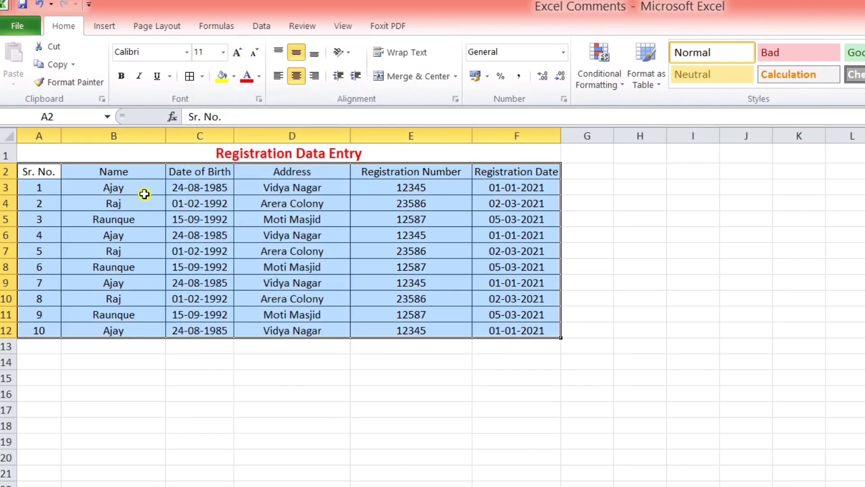
{"action": "left_click", "coordinate": [344, 421]}
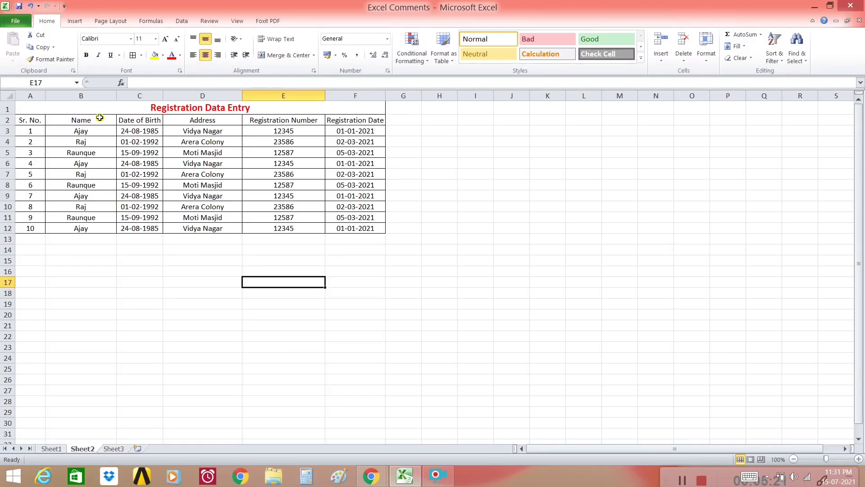
Bold the row 2 headings and give the merged title cell a yellow fill.
{"action": "left_click_drag", "start_coordinate": [40, 117], "coordinate": [353, 120]}
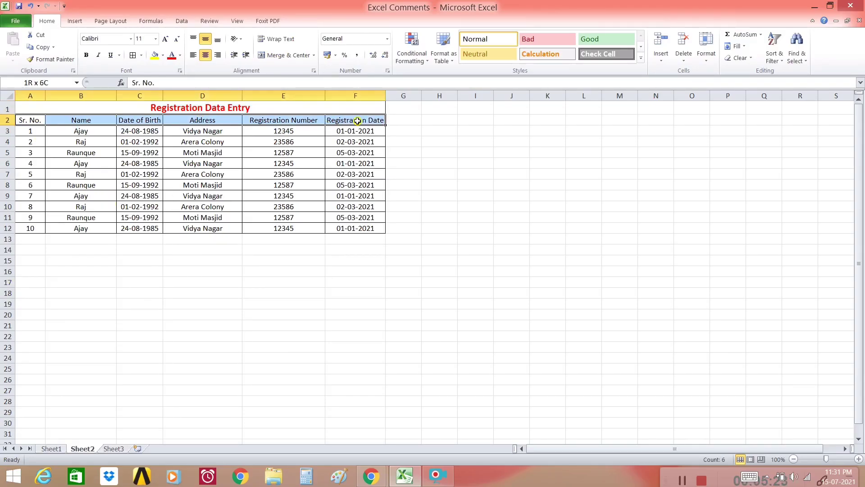
{"action": "left_click", "coordinate": [86, 55]}
{"action": "left_click", "coordinate": [108, 106]}
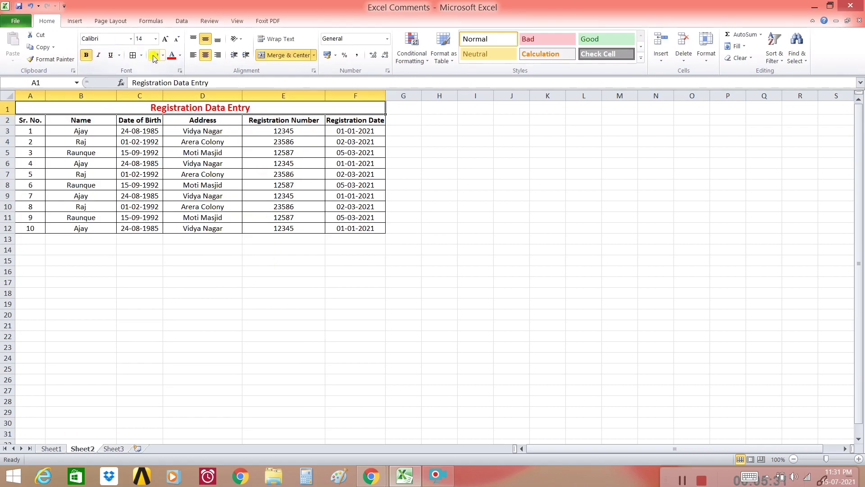
{"action": "left_click", "coordinate": [153, 56]}
{"action": "left_click", "coordinate": [274, 281]}
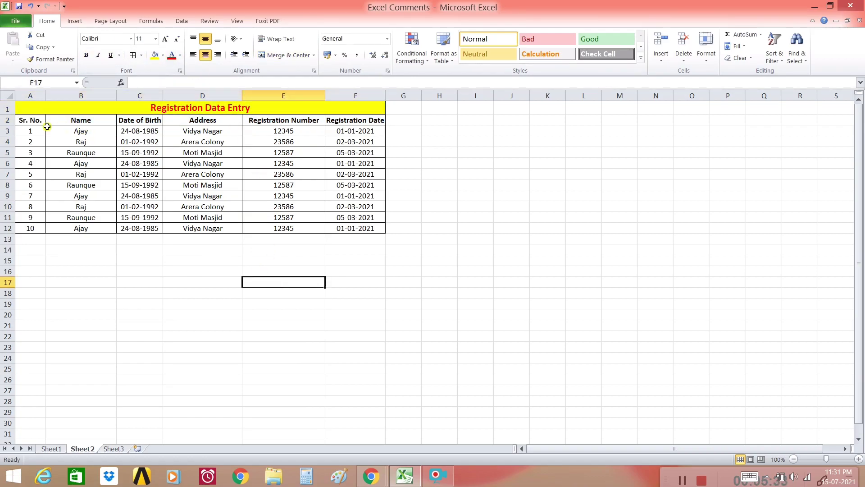
{"action": "left_click_drag", "start_coordinate": [31, 121], "coordinate": [356, 120]}
{"action": "left_click", "coordinate": [328, 334]}
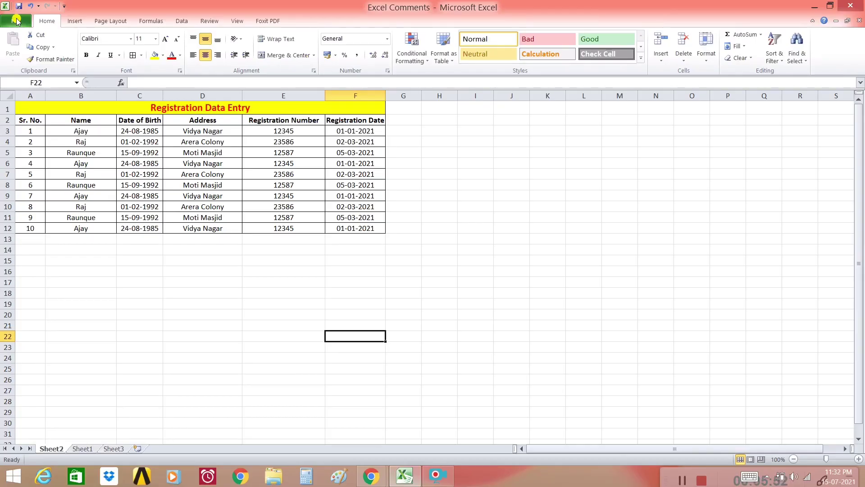
Preview the Excel registration table in Print, return to Info, then reopen the print preview.
{"action": "left_click", "coordinate": [19, 37]}
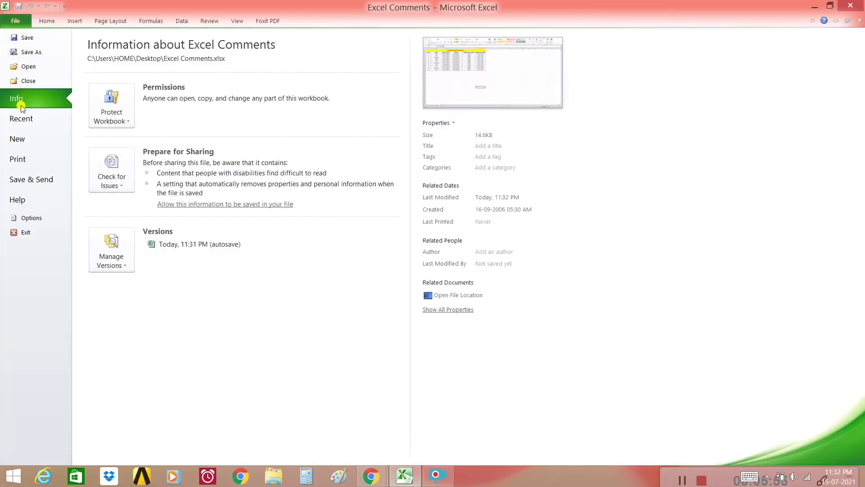
{"action": "left_click", "coordinate": [20, 157]}
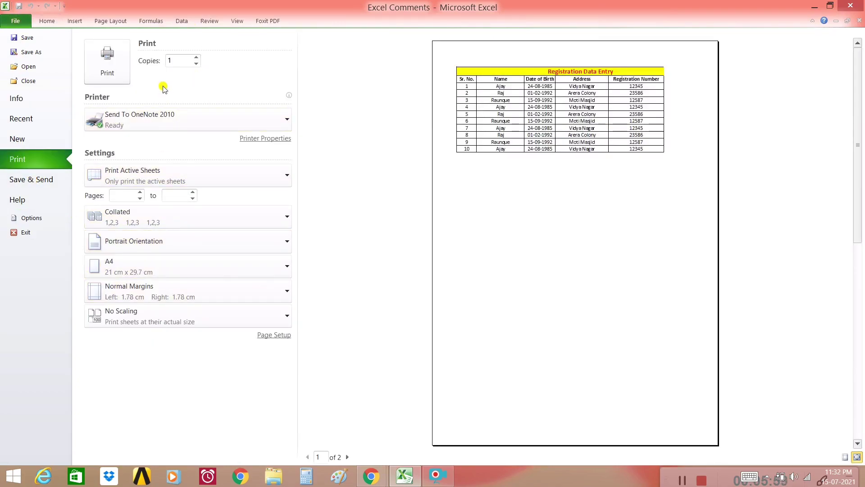
{"action": "left_click", "coordinate": [18, 98]}
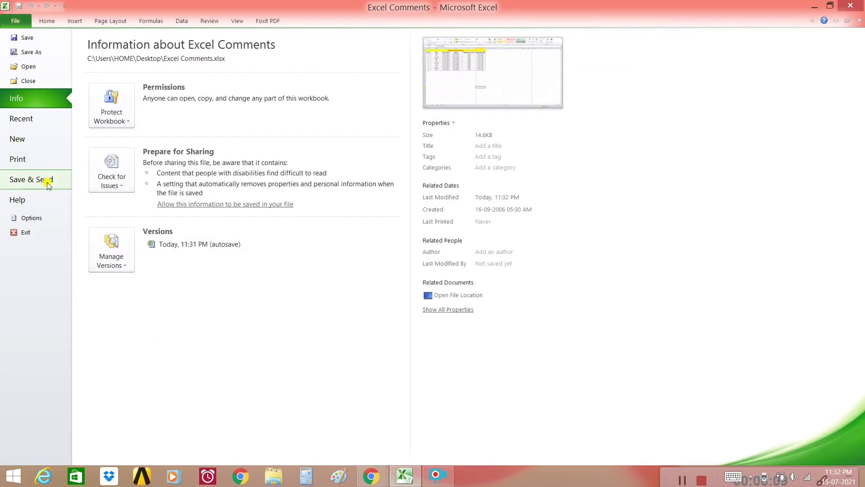
{"action": "left_click", "coordinate": [27, 162]}
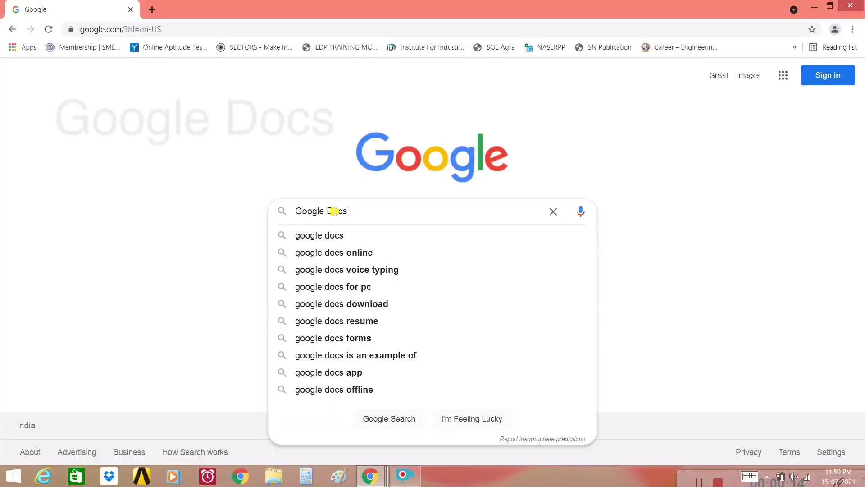
Search Google for Google Docs, go through its product page, and sign in with a Google account.
{"action": "key", "text": "Return"}
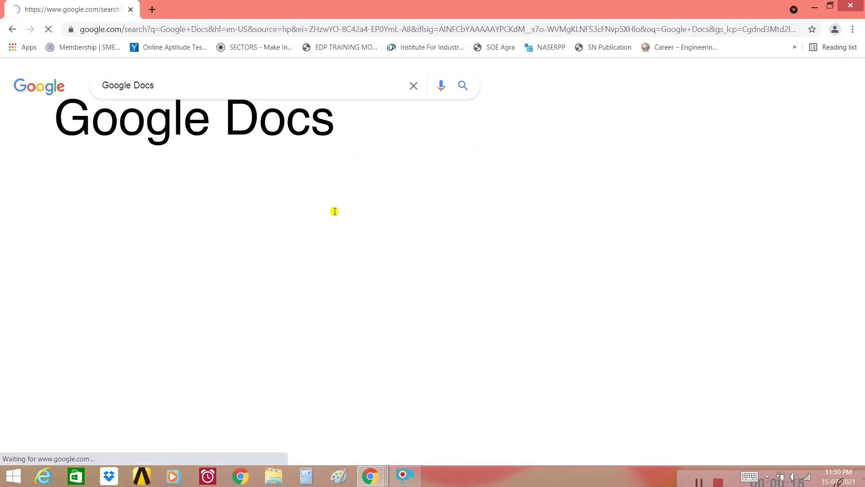
{"action": "scroll", "coordinate": [243, 378], "scroll_direction": "down", "scroll_amount": 2}
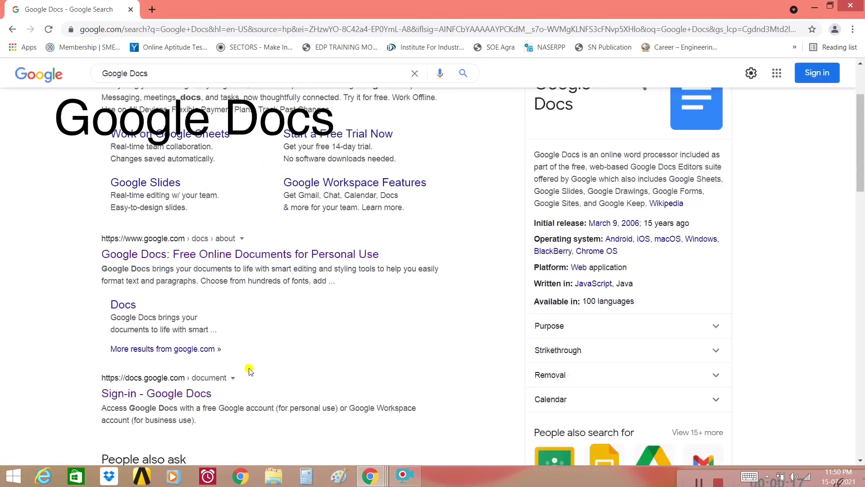
{"action": "left_click", "coordinate": [252, 253]}
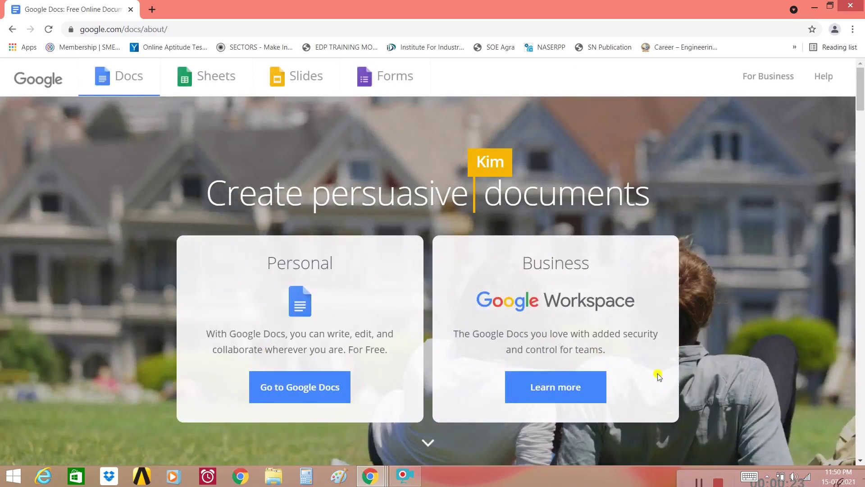
{"action": "left_click", "coordinate": [315, 393]}
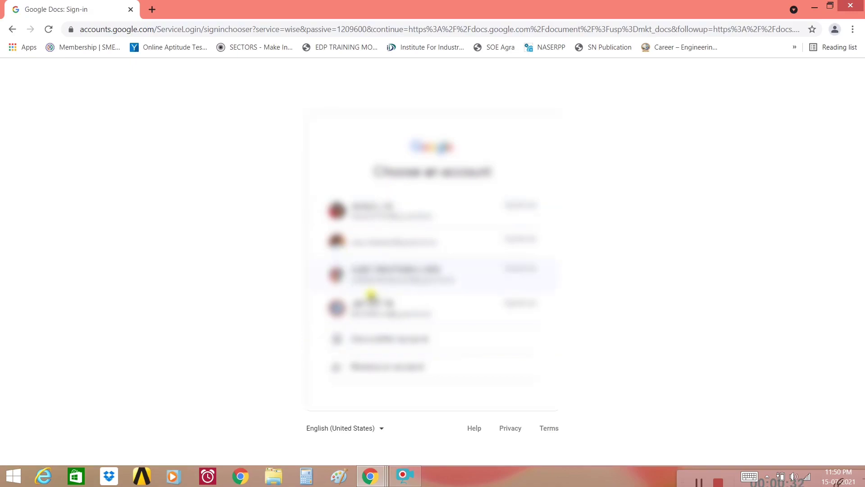
{"action": "left_click", "coordinate": [396, 271]}
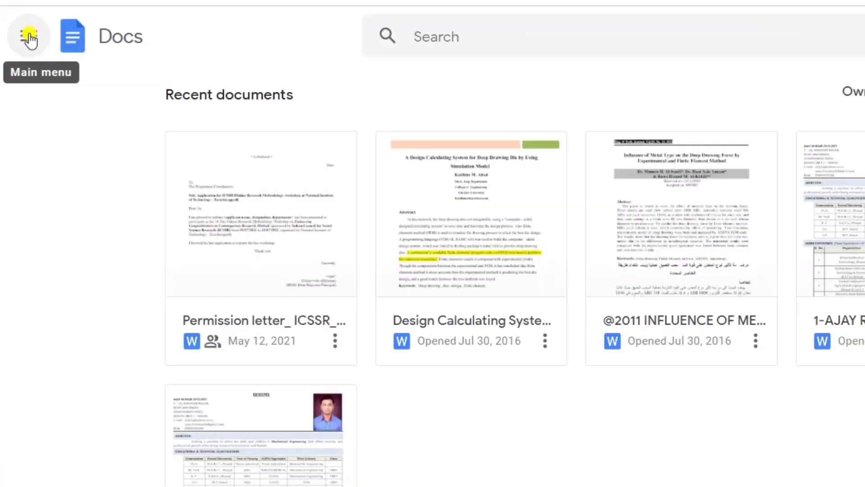
Switch from Google Docs to Google Sheets through the apps menu and create a blank spreadsheet.
{"action": "left_click", "coordinate": [20, 76]}
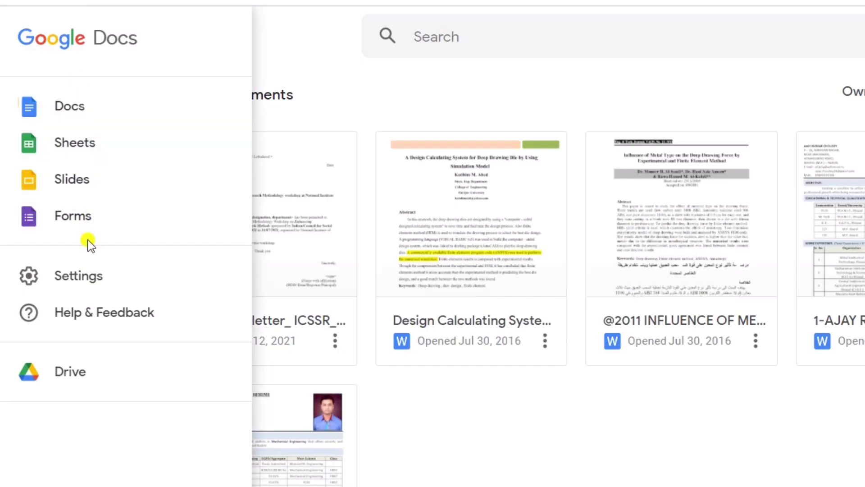
{"action": "left_click", "coordinate": [90, 143]}
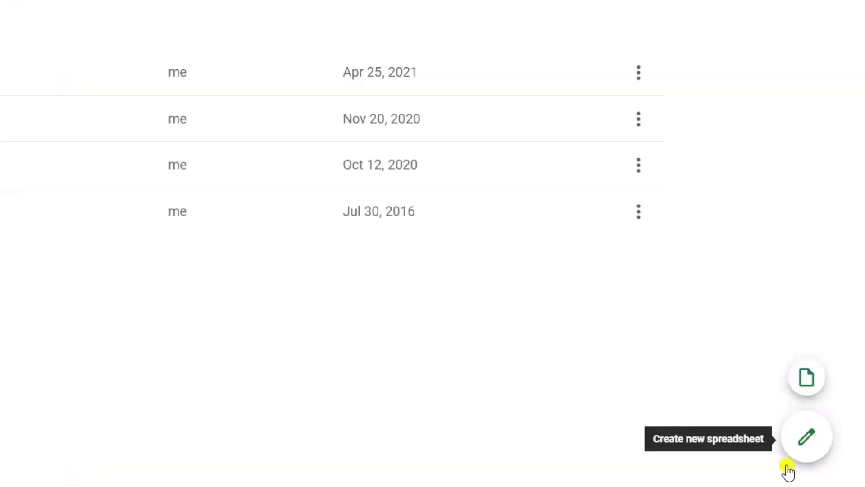
{"action": "left_click", "coordinate": [805, 437]}
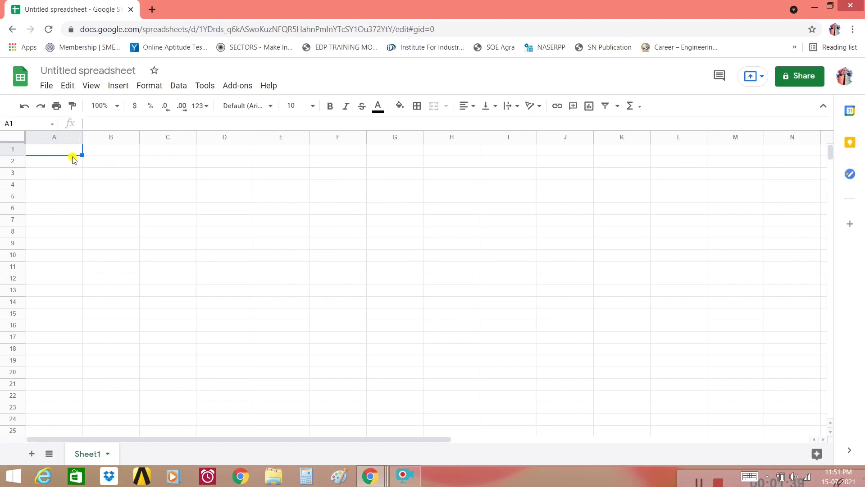
Enter the Registration Data title in A1 and headers Sr. No., Name, Regsitration NO, Vaccine Date in row 2.
{"action": "type", "text": "Regios"}
{"action": "type", "text": "ration Data Entry"}
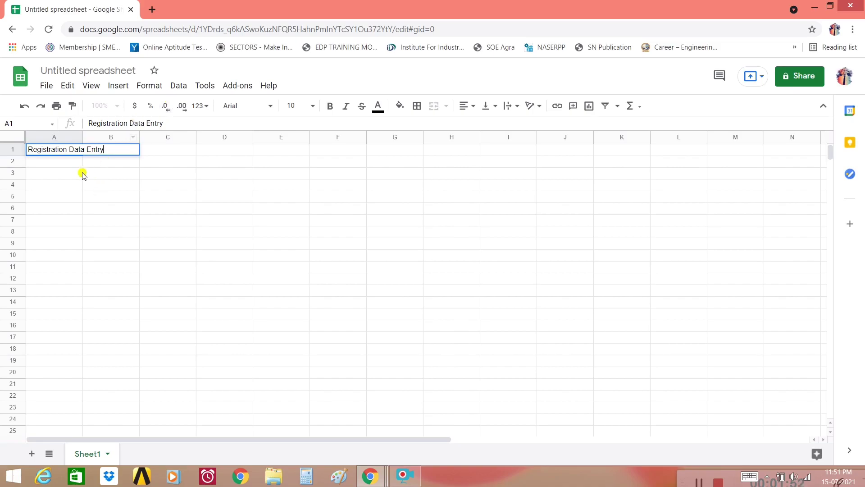
{"action": "left_click", "coordinate": [64, 161]}
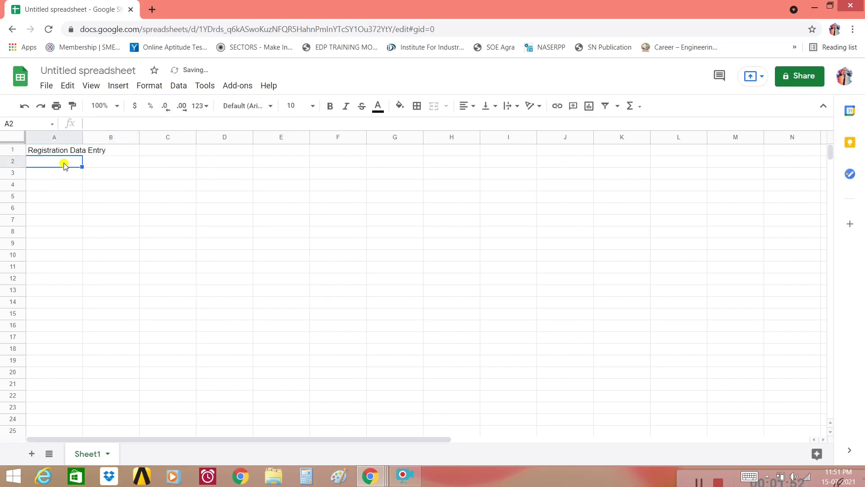
{"action": "type", "text": "Sr. No."}
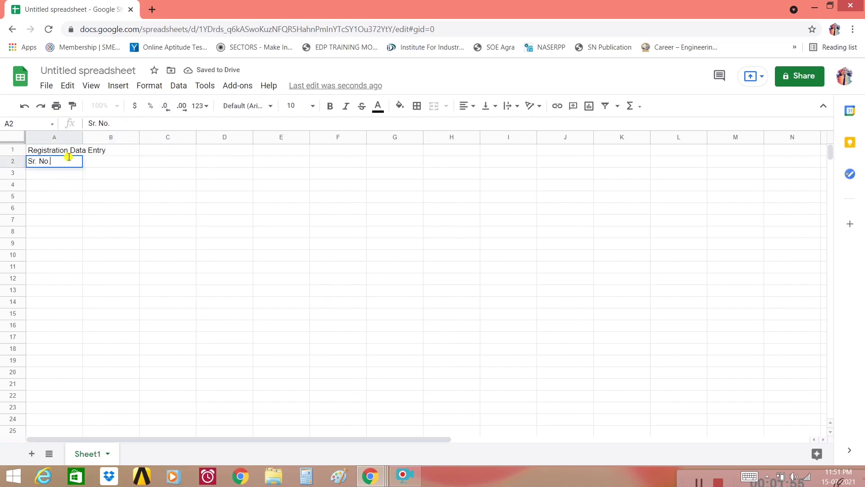
{"action": "left_click", "coordinate": [115, 164]}
{"action": "type", "text": "Nam"}
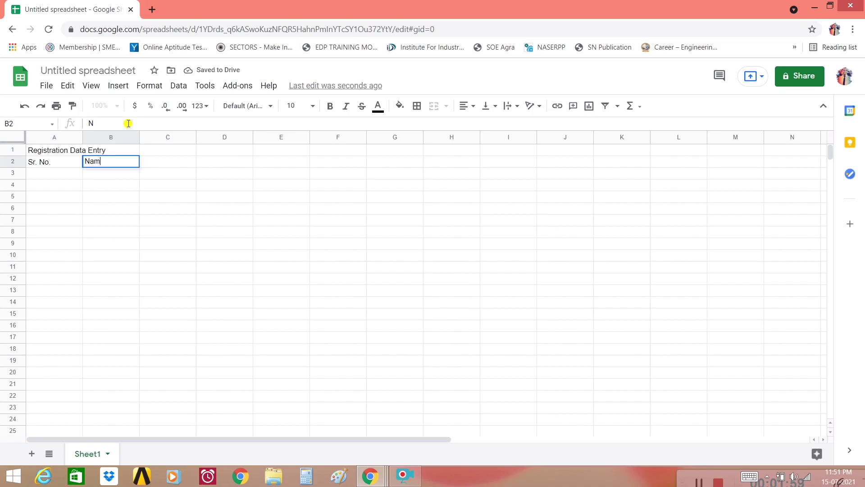
{"action": "type", "text": "e"}
{"action": "key", "text": "Tab"}
{"action": "type", "text": "Regs"}
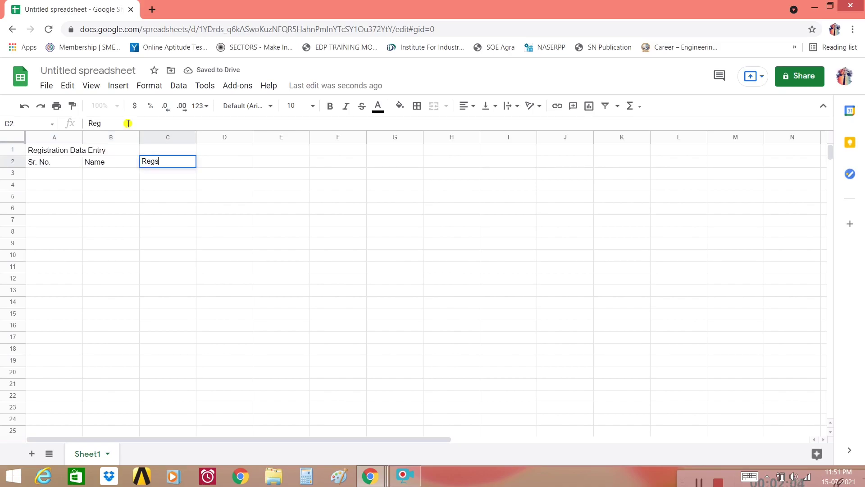
{"action": "type", "text": "itration NO"}
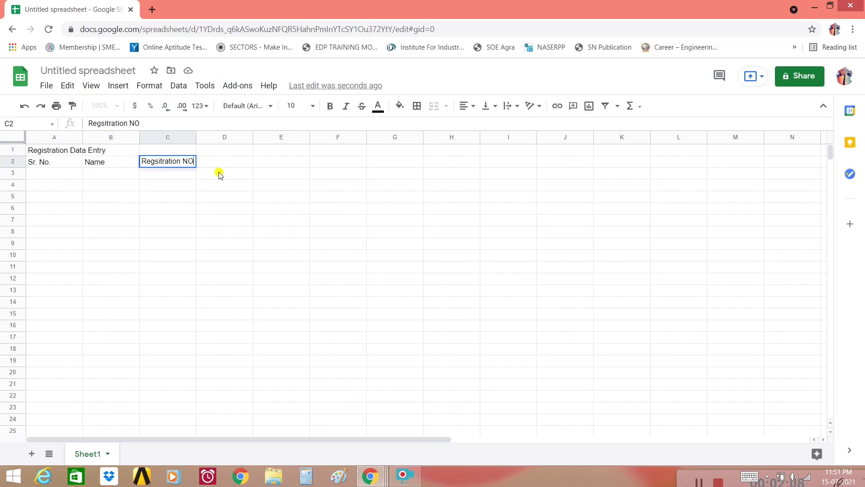
{"action": "left_click", "coordinate": [241, 163]}
{"action": "type", "text": "Vaccine Date"}
{"action": "left_click", "coordinate": [60, 153]}
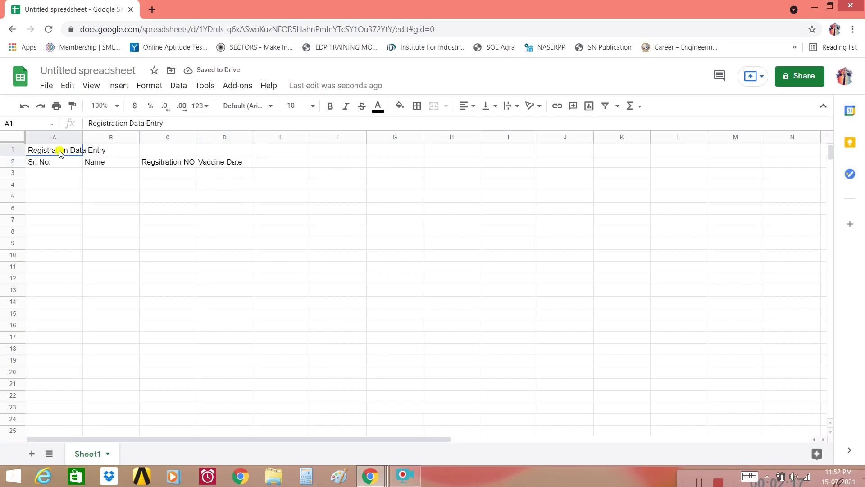
{"action": "left_click_drag", "start_coordinate": [72, 153], "coordinate": [226, 154]}
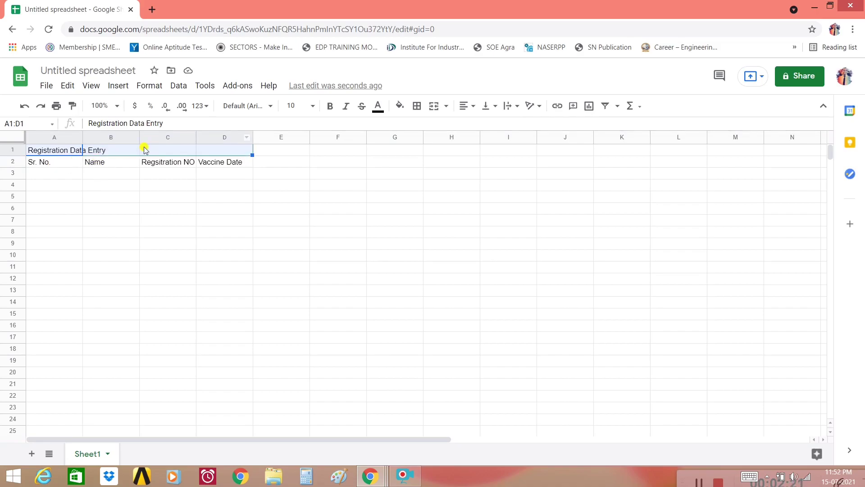
Merge and centre the A1:D1 title with a black fill and bold white text.
{"action": "left_click", "coordinate": [436, 108]}
{"action": "left_click", "coordinate": [467, 109]}
{"action": "left_click", "coordinate": [479, 126]}
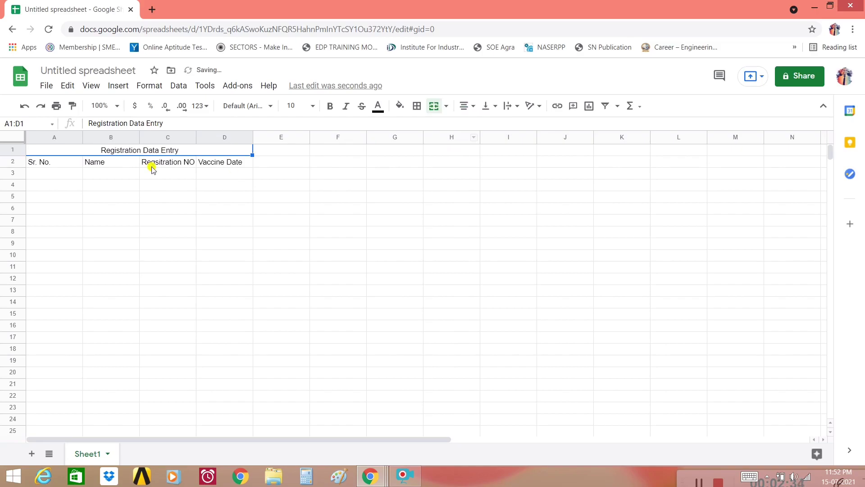
{"action": "left_click", "coordinate": [401, 108]}
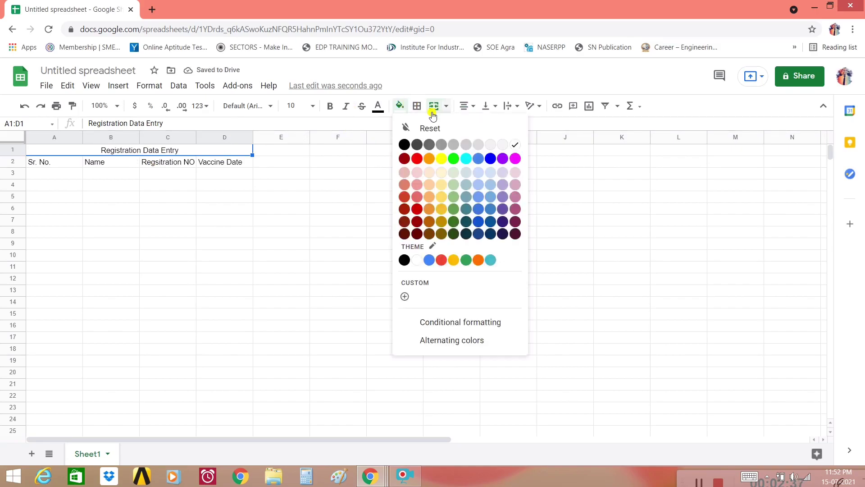
{"action": "left_click", "coordinate": [403, 145]}
{"action": "left_click", "coordinate": [379, 108]}
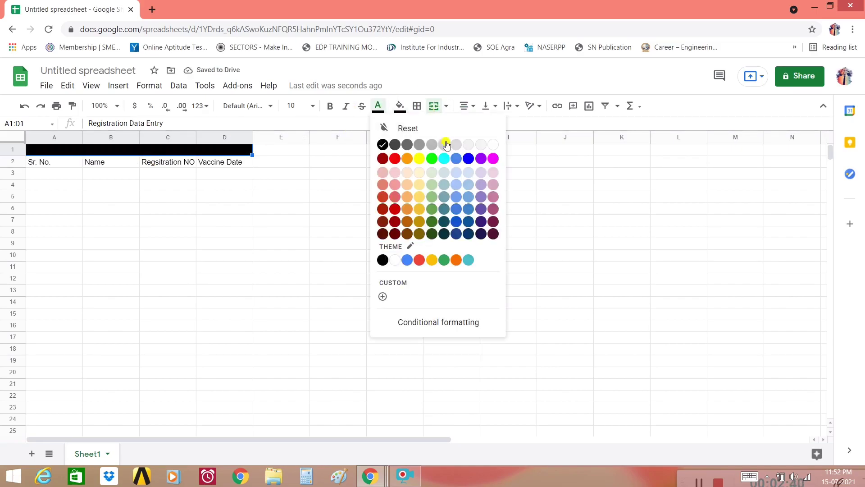
{"action": "left_click", "coordinate": [493, 144]}
{"action": "left_click", "coordinate": [329, 108]}
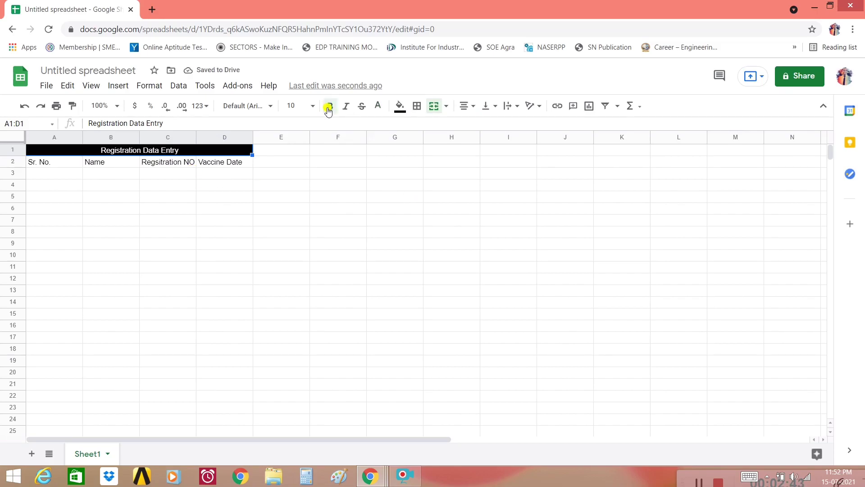
{"action": "left_click", "coordinate": [136, 208]}
Centre the A2:D2 headers and fill serial numbers 1–10 down column A to row 12.
{"action": "left_click_drag", "start_coordinate": [49, 166], "coordinate": [232, 163]}
{"action": "left_click", "coordinate": [467, 106]}
{"action": "left_click", "coordinate": [479, 125]}
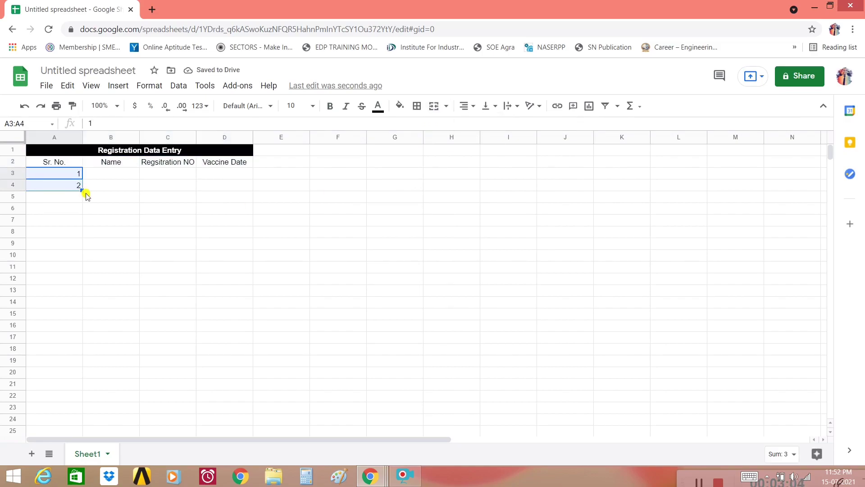
{"action": "left_click_drag", "start_coordinate": [81, 191], "coordinate": [81, 287]}
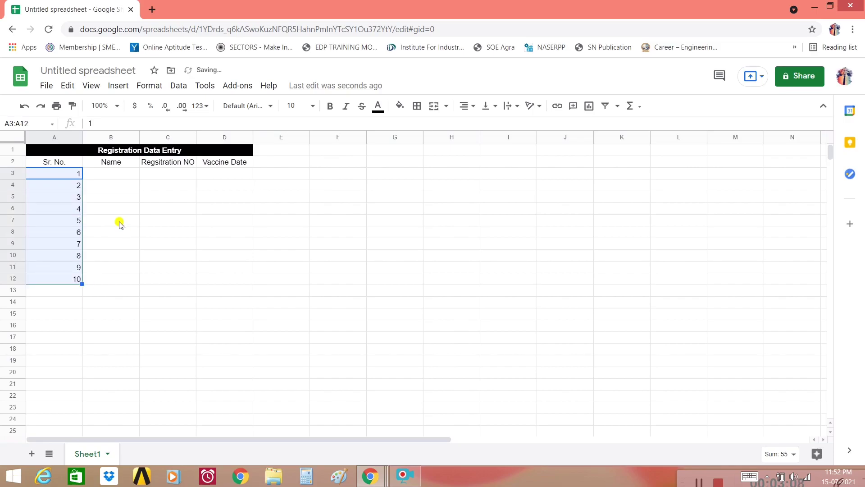
Enter the names Ajay, Ajmal, Raj and Raunque in column B from B3.
{"action": "left_click", "coordinate": [118, 175]}
{"action": "type", "text": "Ajay"}
{"action": "key", "text": "Return"}
{"action": "type", "text": "Ajmal"}
{"action": "key", "text": "Return"}
{"action": "type", "text": "Raj"}
Enter registration numbers 1234, 456, 321 and 1111 in column C from C3.
{"action": "key", "text": "Return"}
{"action": "type", "text": "Raunque"}
{"action": "left_click", "coordinate": [167, 174]}
{"action": "type", "text": "1234"}
{"action": "key", "text": "Return"}
{"action": "type", "text": "456"}
{"action": "key", "text": "Return"}
{"action": "type", "text": "321"}
{"action": "key", "text": "Return"}
{"action": "type", "text": "1111"}
{"action": "key", "text": "Return"}
Enter vaccine dates 1-1-2021, 2-1-2021, 3-1-2021 and onward in column D from D3.
{"action": "left_click", "coordinate": [233, 177]}
{"action": "type", "text": "1-1-2021"}
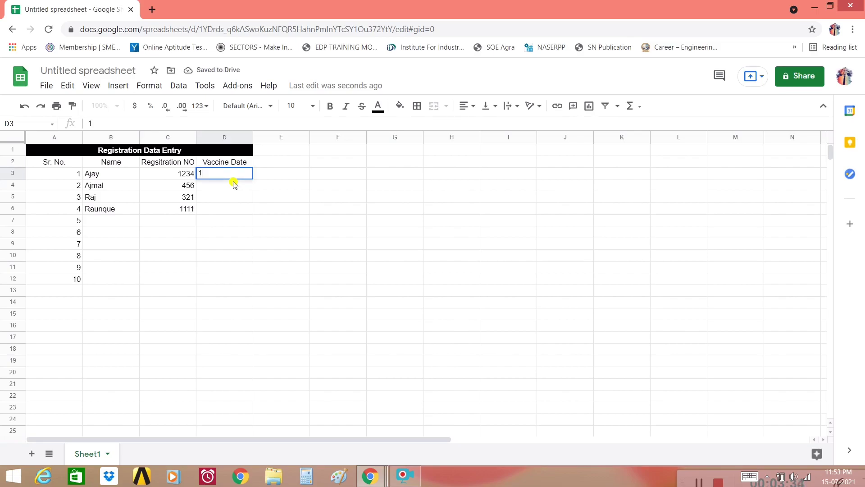
{"action": "key", "text": "Return"}
{"action": "type", "text": "2-1-2021"}
{"action": "key", "text": "Return"}
{"action": "type", "text": "3-1-2021"}
{"action": "key", "text": "Return"}
{"action": "type", "text": "5-2"}
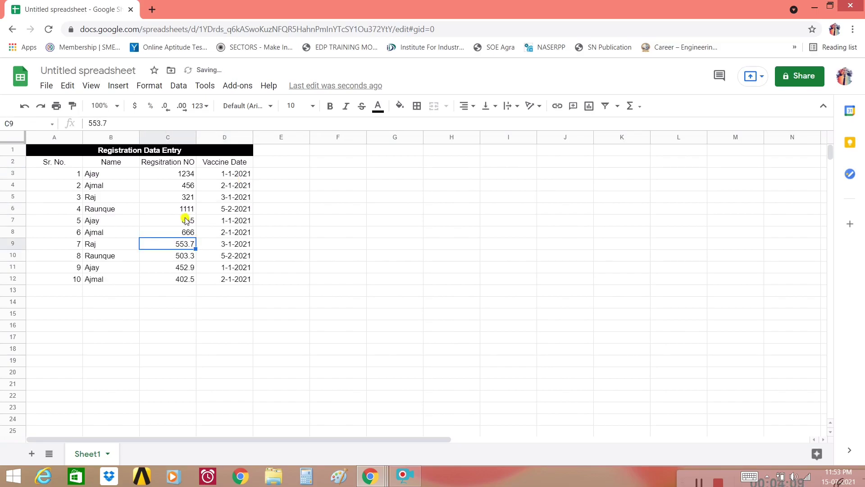
Add registration numbers 789, 258 and 666 in C9 to C11.
{"action": "type", "text": "789"}
{"action": "key", "text": "Return"}
{"action": "type", "text": "258"}
{"action": "key", "text": "Return"}
{"action": "type", "text": "666"}
{"action": "key", "text": "Return"}
Enter 111 in C12, then centre the whole A2:D12 table and border every cell.
{"action": "type", "text": "111"}
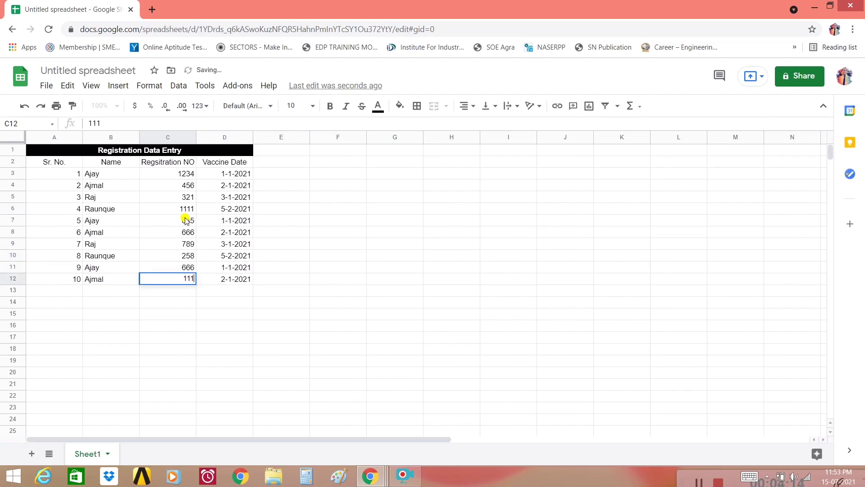
{"action": "left_click", "coordinate": [283, 269]}
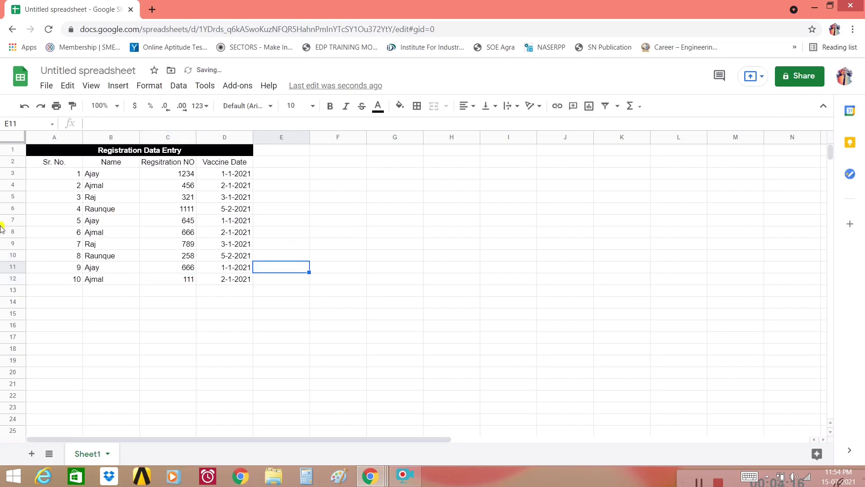
{"action": "left_click_drag", "start_coordinate": [64, 165], "coordinate": [241, 279]}
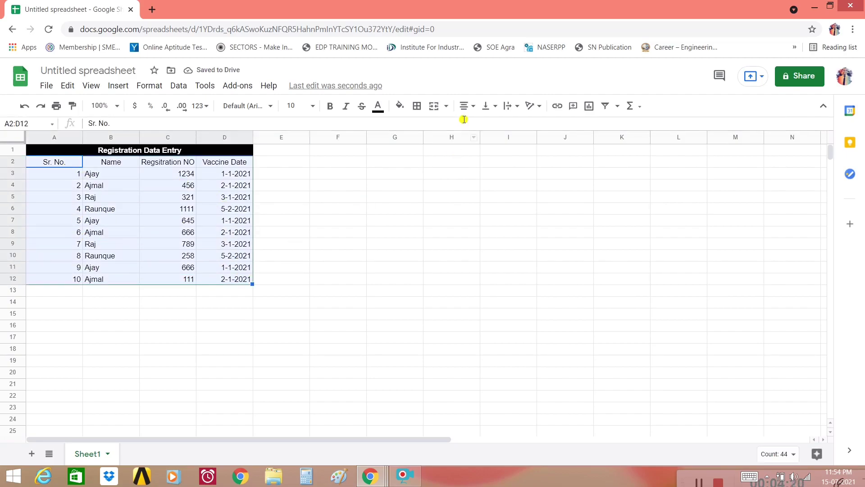
{"action": "left_click", "coordinate": [467, 105]}
{"action": "left_click", "coordinate": [476, 125]}
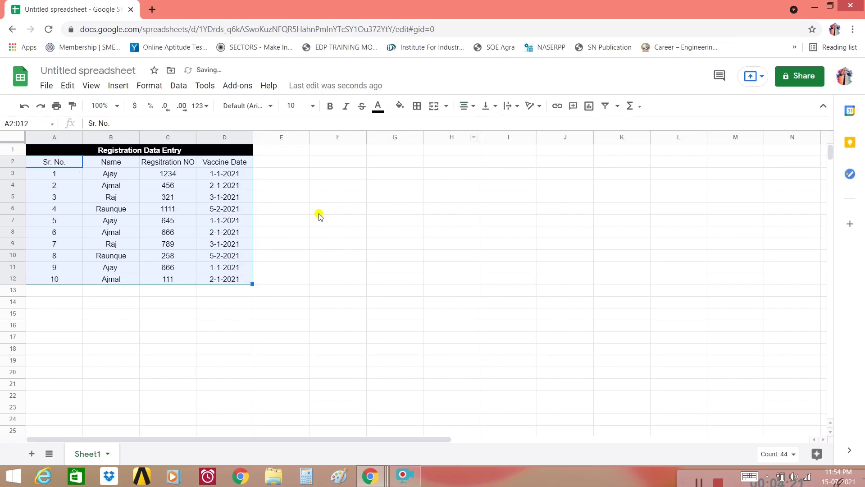
{"action": "left_click", "coordinate": [417, 107]}
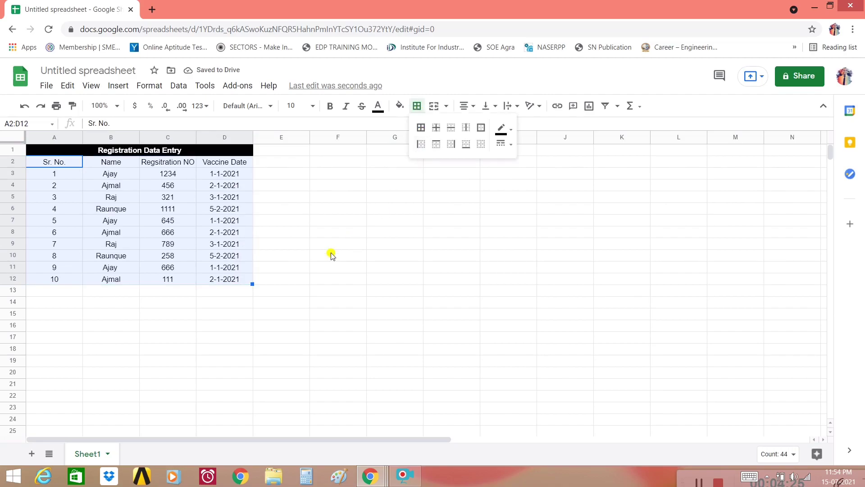
{"action": "left_click", "coordinate": [421, 128]}
{"action": "left_click", "coordinate": [338, 267]}
Bold the row 2 headings and widen column C to fit Regsitration NO.
{"action": "left_click_drag", "start_coordinate": [74, 162], "coordinate": [225, 165]}
{"action": "left_click", "coordinate": [331, 106]}
{"action": "left_click", "coordinate": [307, 267]}
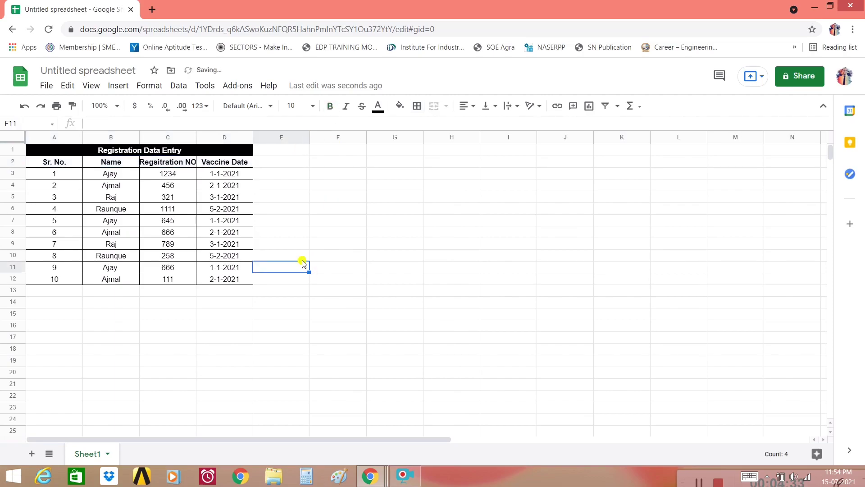
{"action": "left_click_drag", "start_coordinate": [195, 137], "coordinate": [209, 138]}
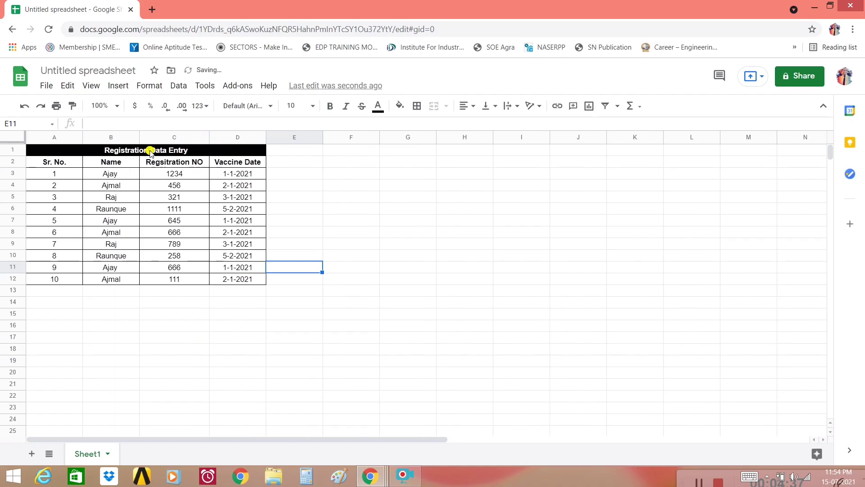
{"action": "left_click", "coordinate": [330, 211]}
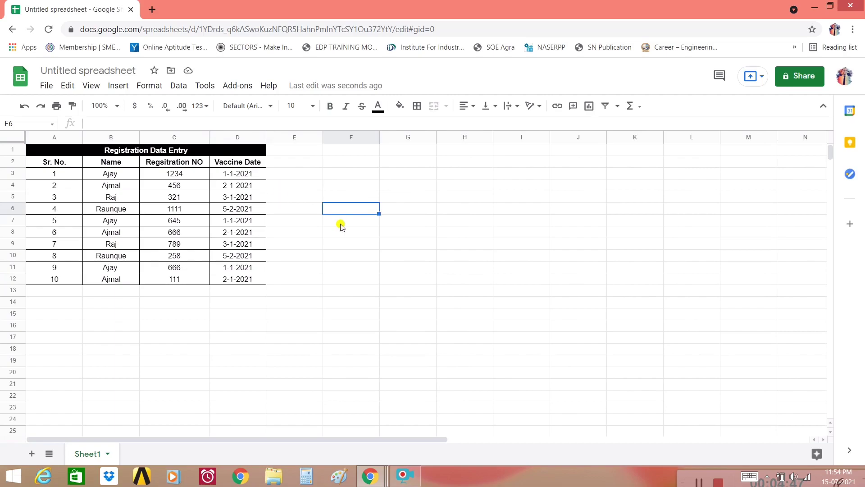
Rename the spreadsheet to 'Data Entry Work'.
{"action": "left_click", "coordinate": [67, 70]}
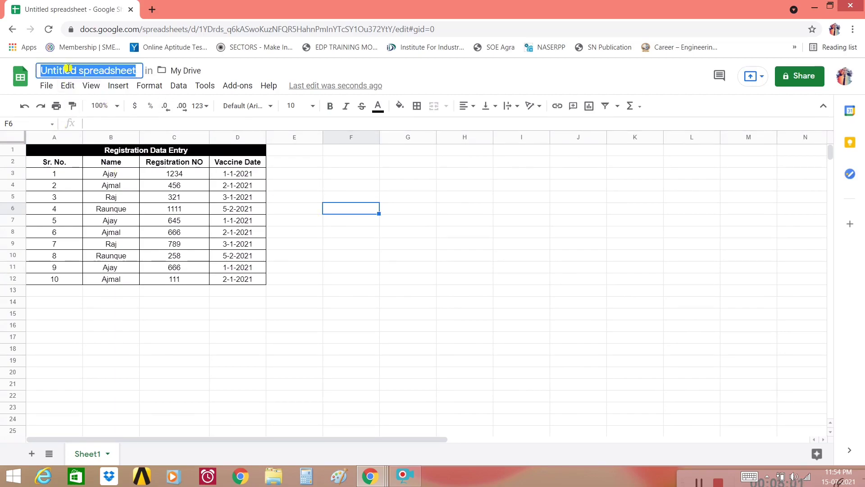
{"action": "type", "text": "Data Entry Work"}
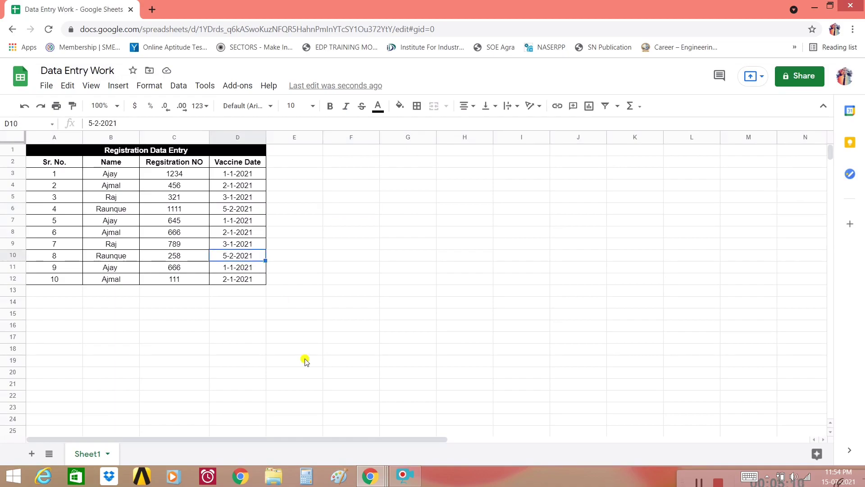
{"action": "left_click", "coordinate": [290, 350]}
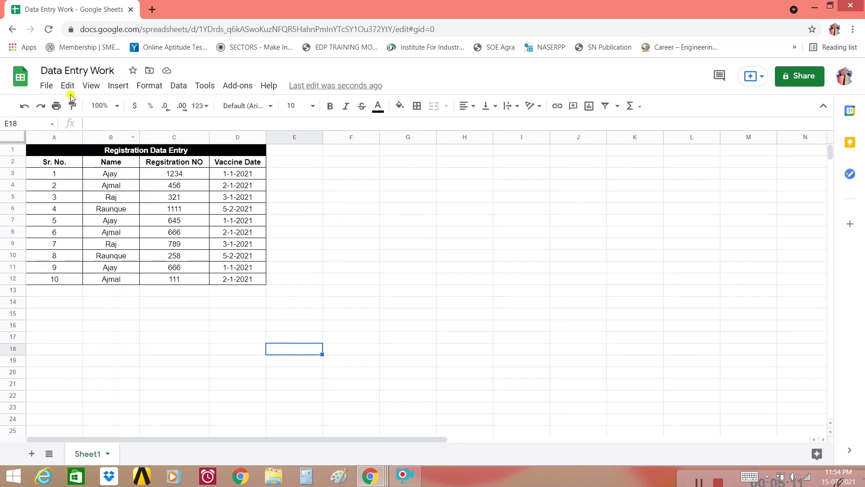
Copy the spreadsheet's sharing link and open a new blank browser tab.
{"action": "left_click", "coordinate": [44, 89]}
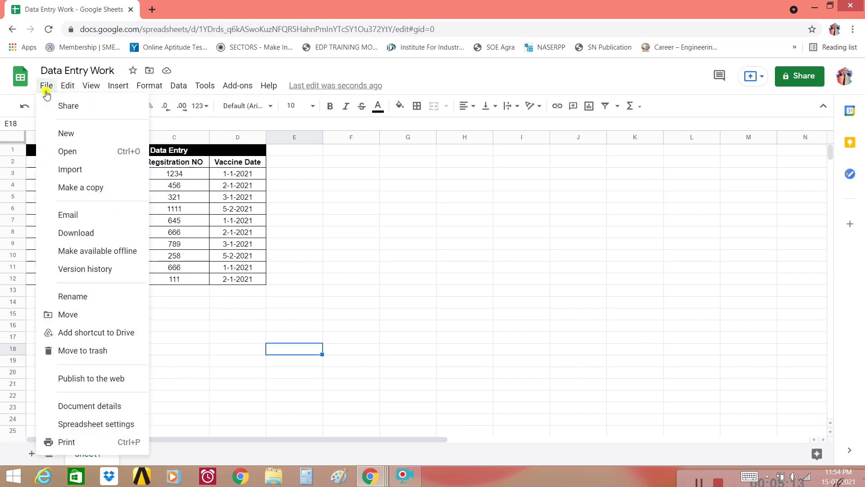
{"action": "key", "text": "Escape"}
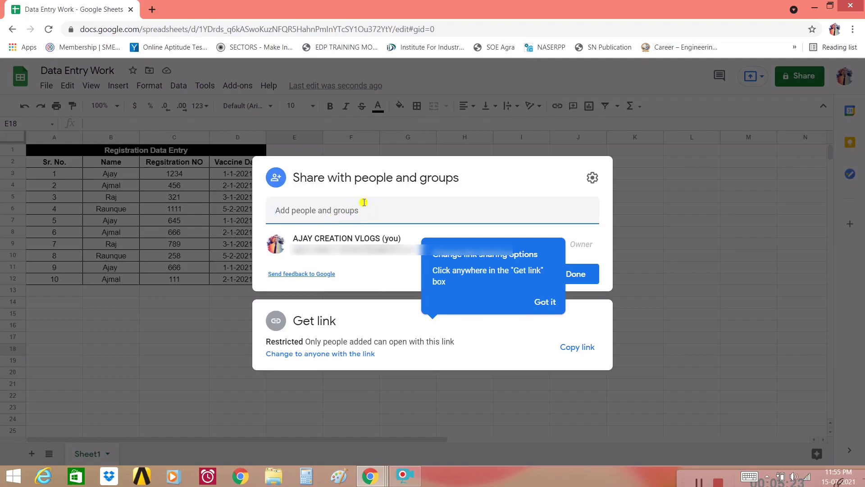
{"action": "left_click", "coordinate": [574, 352]}
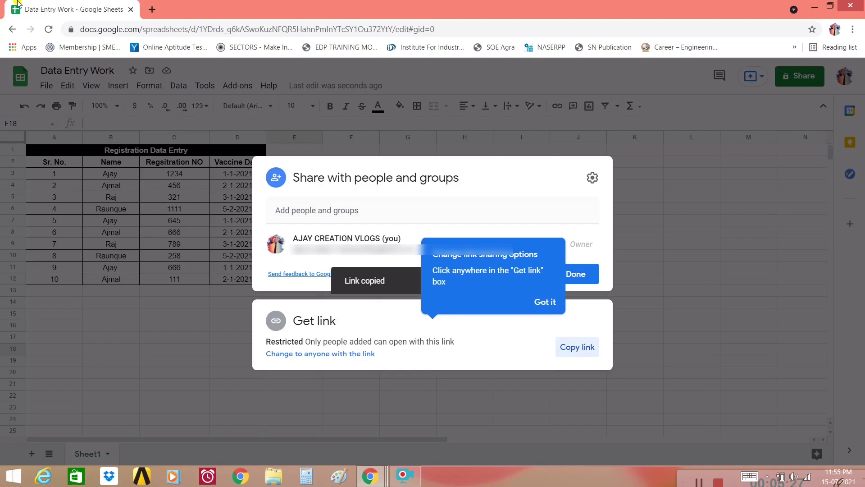
{"action": "left_click", "coordinate": [152, 10]}
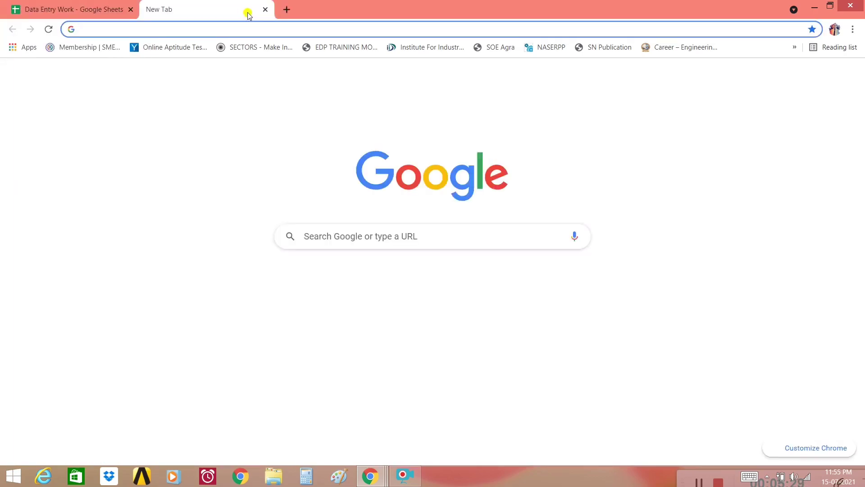
Paste and load the copied link in the new tab to test it, then close that tab.
{"action": "key", "text": "ctrl+v"}
{"action": "key", "text": "Return"}
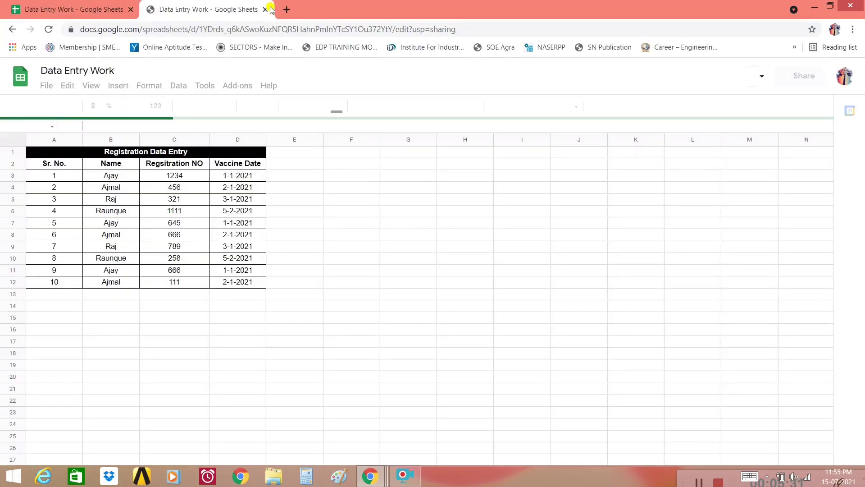
{"action": "left_click", "coordinate": [265, 10]}
Look through the File menu's Download options, then open the sheet's print preview.
{"action": "left_click", "coordinate": [48, 87]}
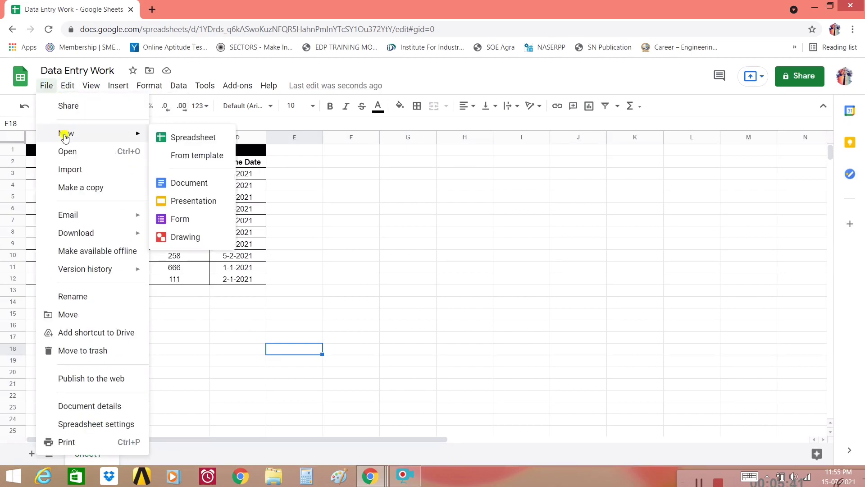
{"action": "mouse_move", "coordinate": [78, 232]}
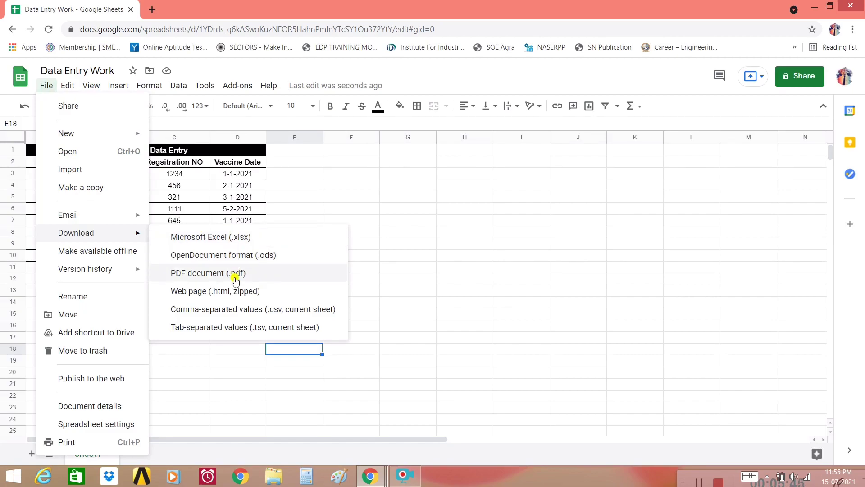
{"action": "left_click", "coordinate": [344, 235]}
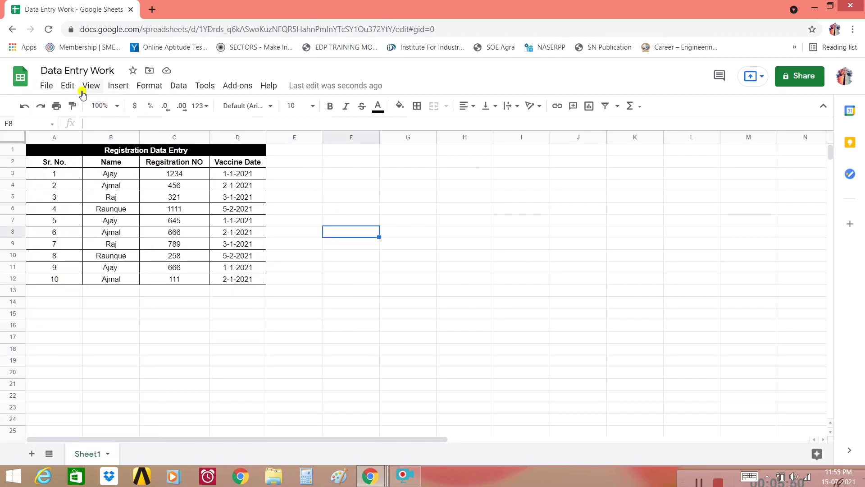
{"action": "left_click", "coordinate": [61, 111]}
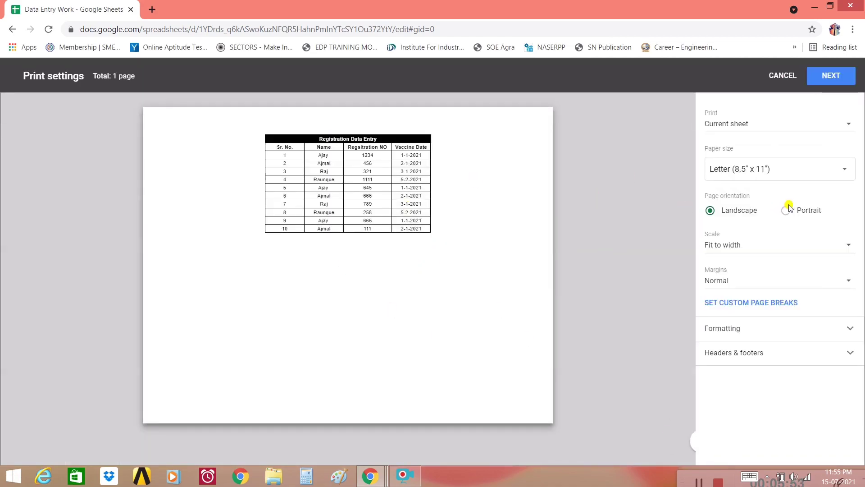
Switch the print preview to a different paper size, then cancel without printing.
{"action": "left_click", "coordinate": [807, 169]}
{"action": "left_click", "coordinate": [788, 256]}
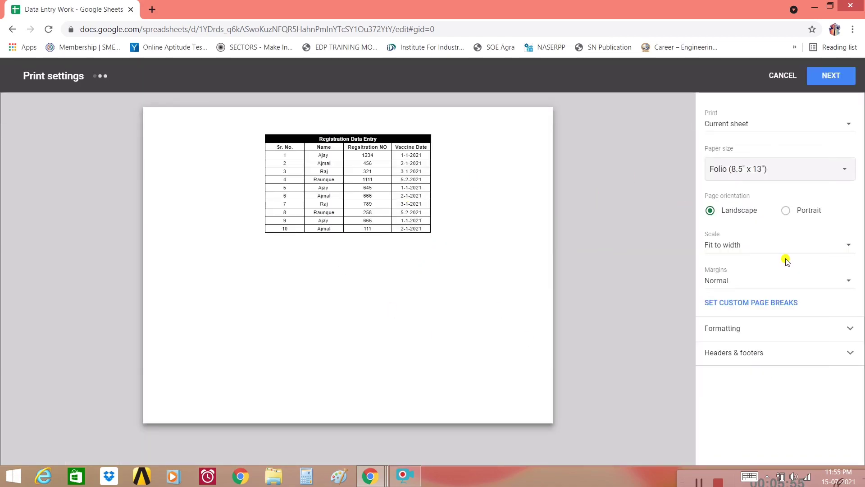
{"action": "left_click", "coordinate": [765, 75]}
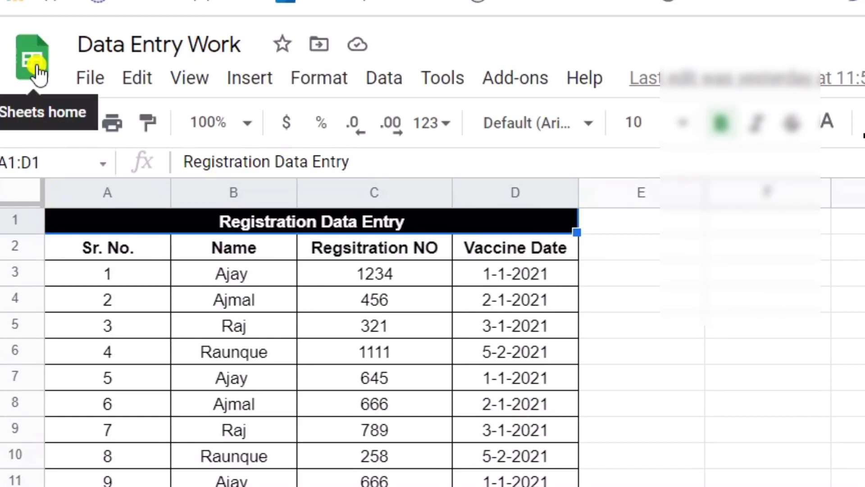
Return to the Google Sheets home page with the recent spreadsheets list.
{"action": "left_click", "coordinate": [37, 71]}
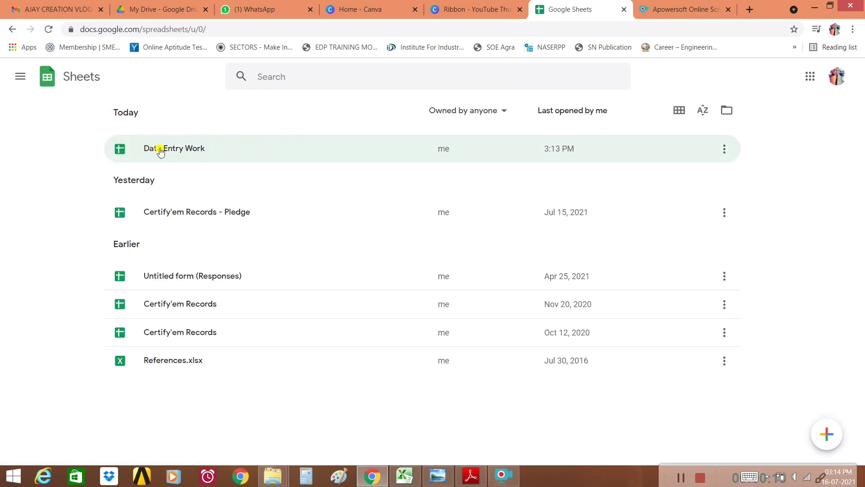
Open the Data Entry Work spreadsheet from the Today list.
{"action": "left_click", "coordinate": [160, 150]}
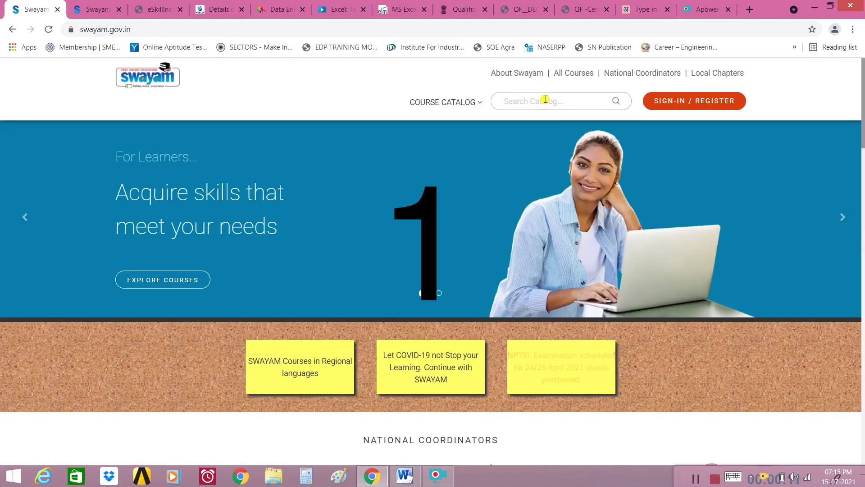
Search the SWAYAM catalog for 'data entry' and open the Secondary : Data Entry Operations (229) course.
{"action": "left_click", "coordinate": [545, 100]}
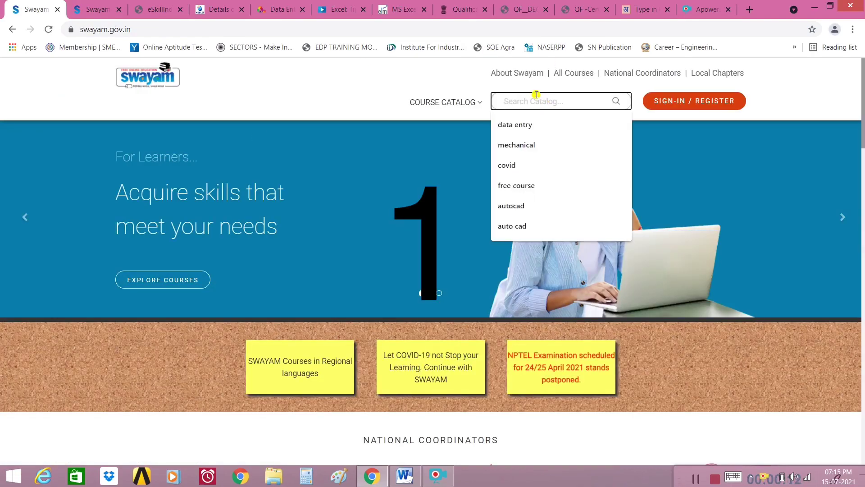
{"action": "key", "text": "Down"}
{"action": "key", "text": "Return"}
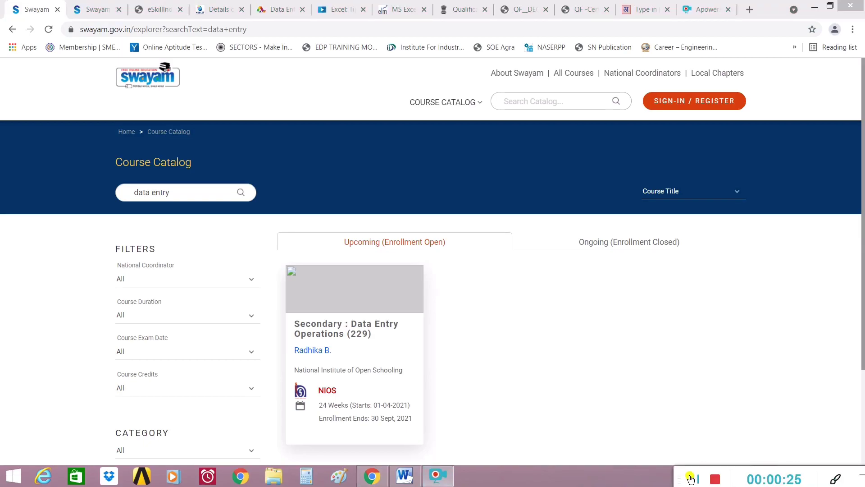
{"action": "left_click", "coordinate": [525, 397]}
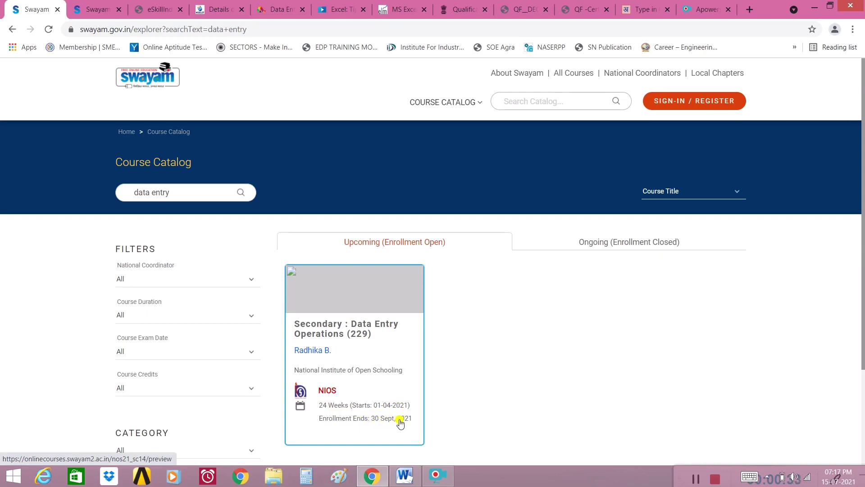
{"action": "left_click", "coordinate": [409, 424]}
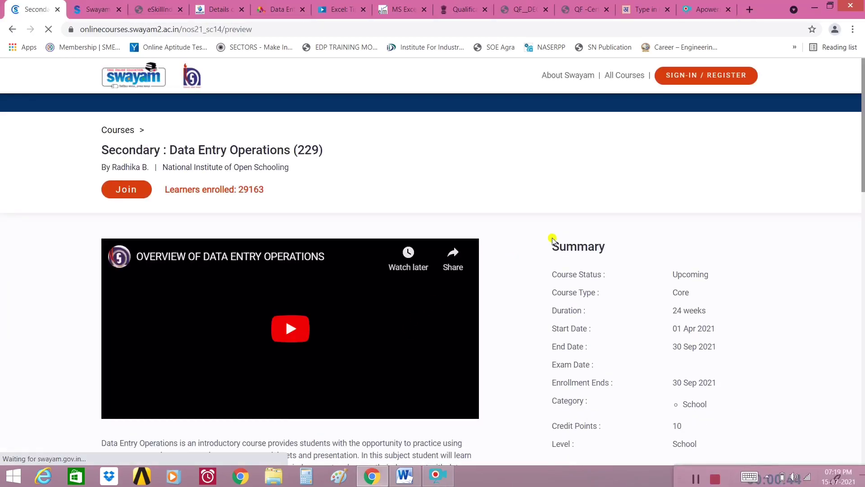
{"action": "scroll", "coordinate": [781, 295], "scroll_direction": "down", "scroll_amount": 1}
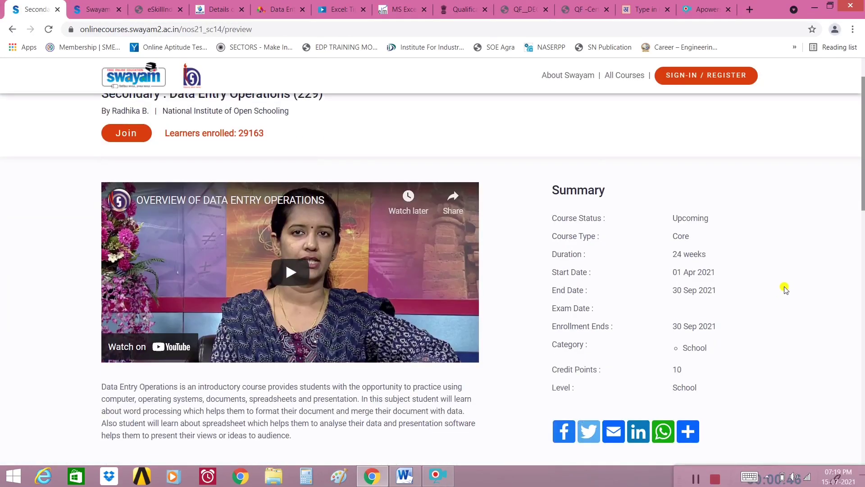
{"action": "left_click_drag", "start_coordinate": [673, 255], "coordinate": [727, 323]}
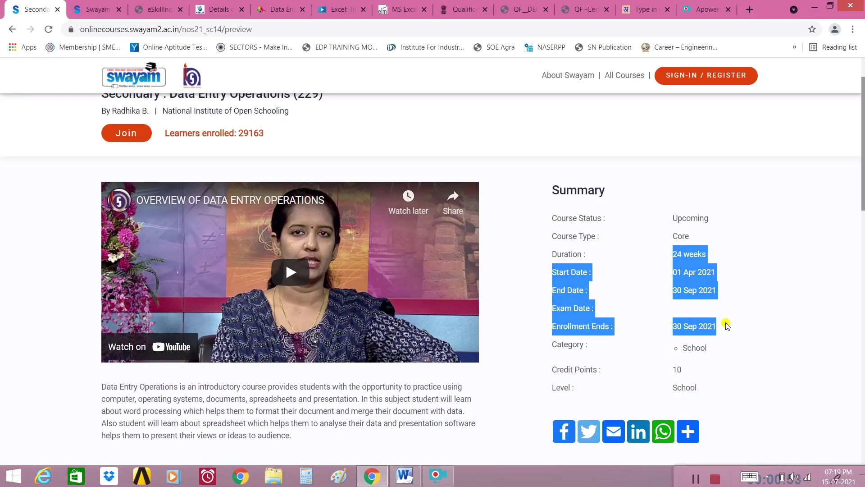
{"action": "left_click", "coordinate": [727, 325]}
{"action": "scroll", "coordinate": [726, 325], "scroll_direction": "up", "scroll_amount": 1}
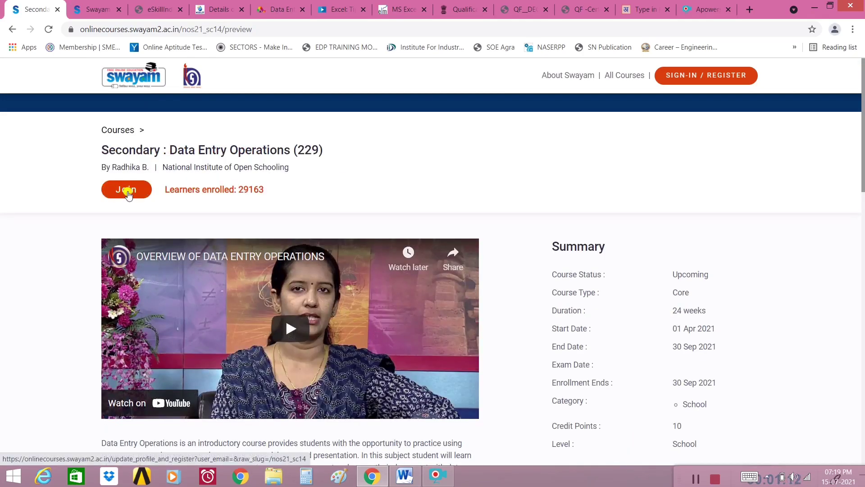
Join the Data Entry Operations course and scroll down its profile registration form.
{"action": "left_click", "coordinate": [128, 194]}
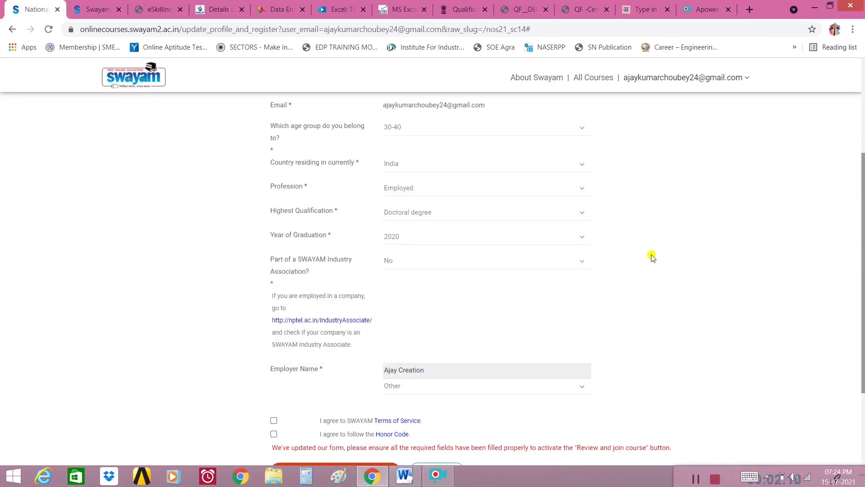
{"action": "scroll", "coordinate": [698, 309], "scroll_direction": "down", "scroll_amount": 3}
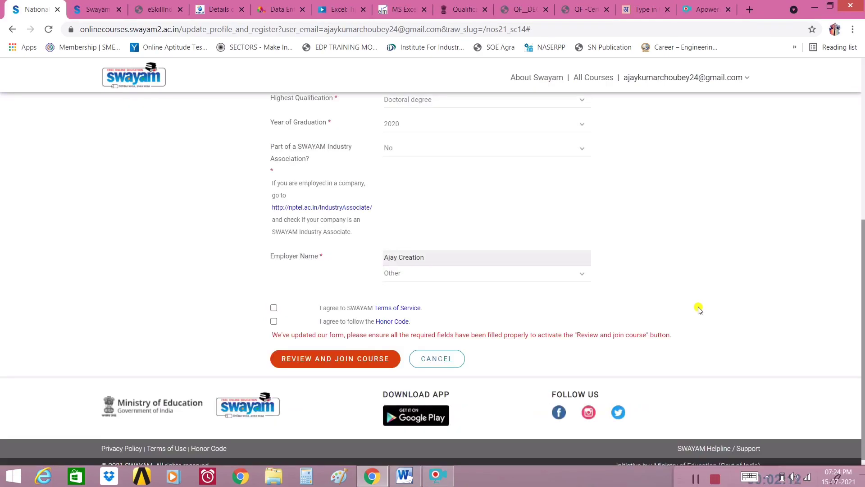